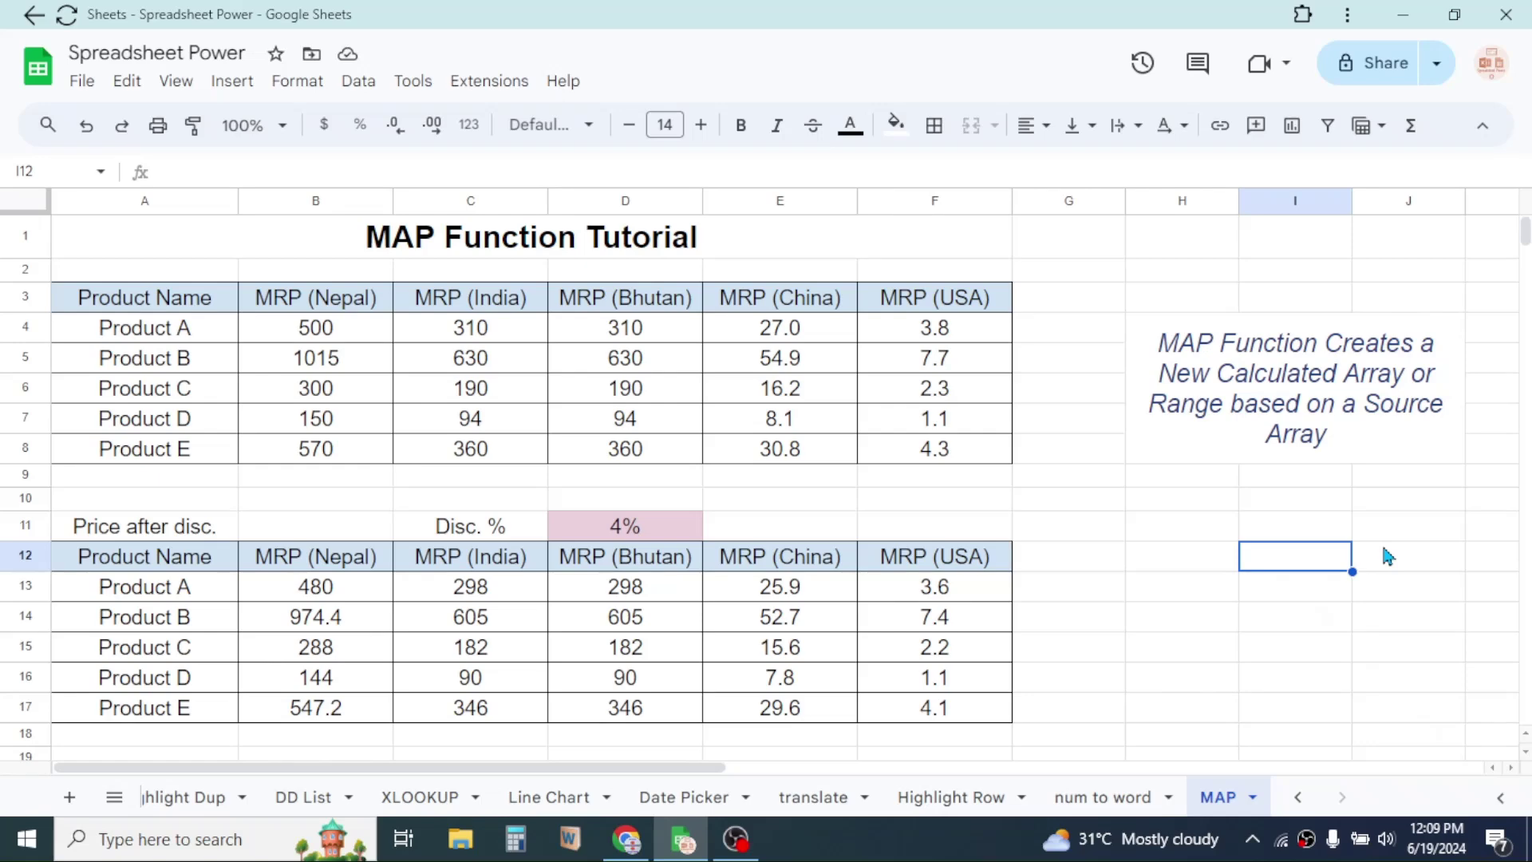
# Review the source MRP table's products and price columns, then the MAP formula in B13.
pyautogui.click(1225, 565)
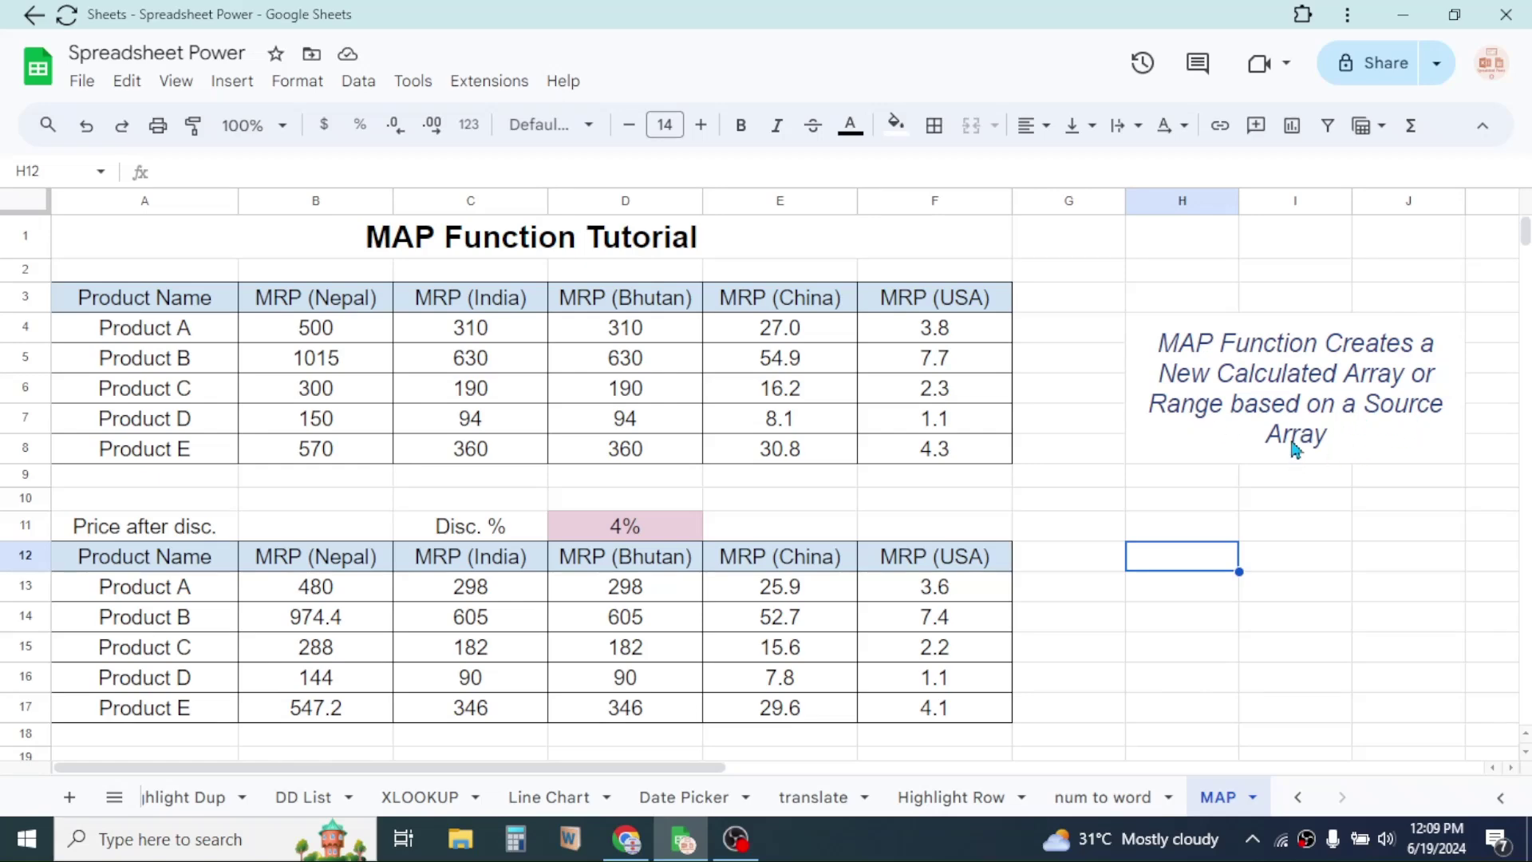
pyautogui.click(188, 303)
pyautogui.click(312, 355)
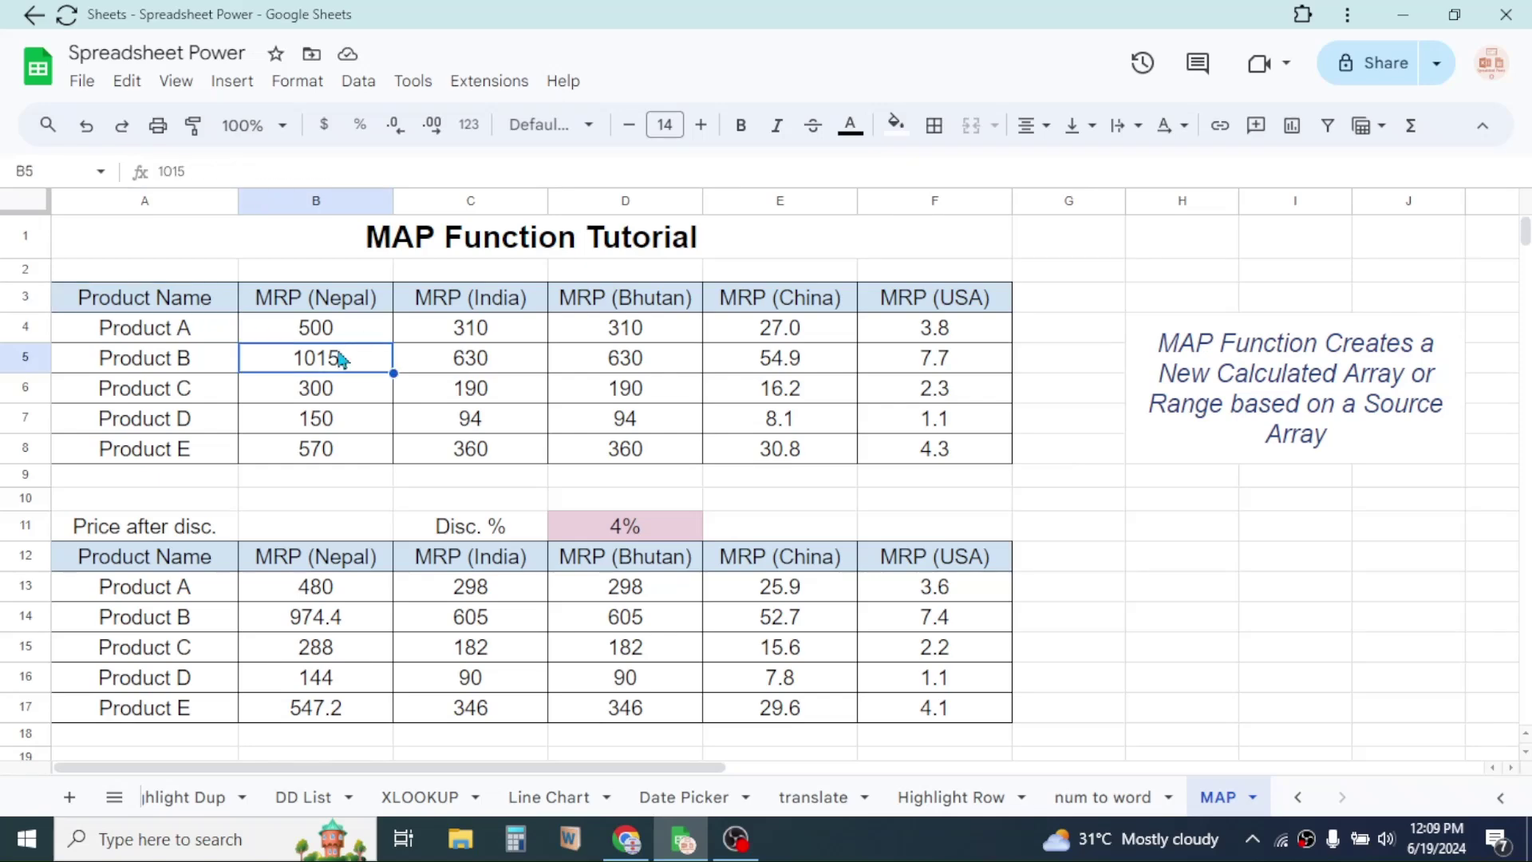
pyautogui.moveTo(192, 327); pyautogui.dragTo(190, 435)
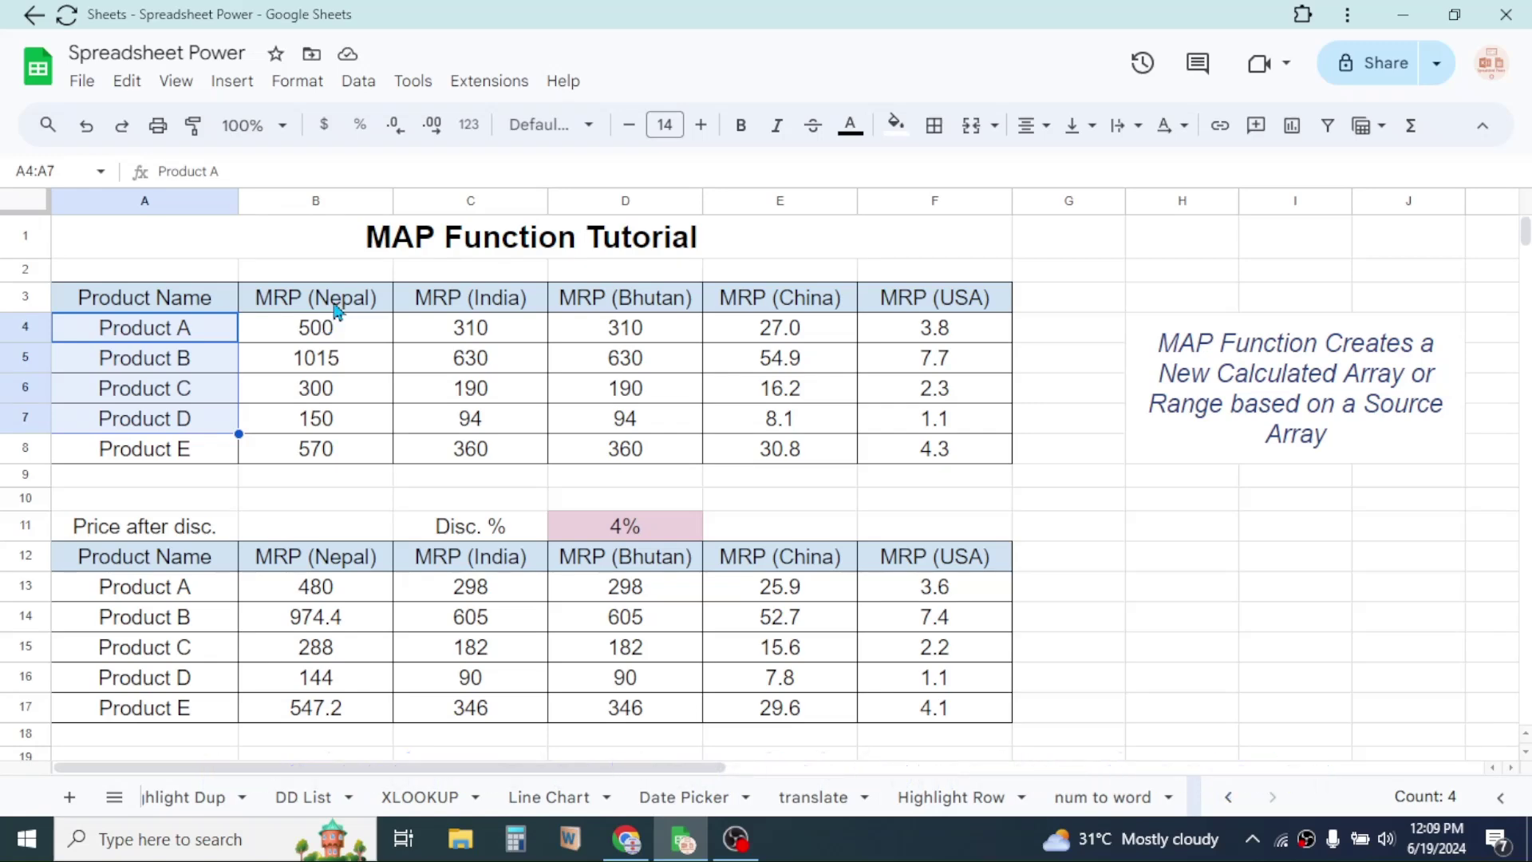
pyautogui.moveTo(327, 301); pyautogui.dragTo(335, 383)
pyautogui.moveTo(463, 297); pyautogui.dragTo(487, 389)
pyautogui.moveTo(625, 297); pyautogui.dragTo(627, 359)
pyautogui.moveTo(766, 297); pyautogui.dragTo(762, 336)
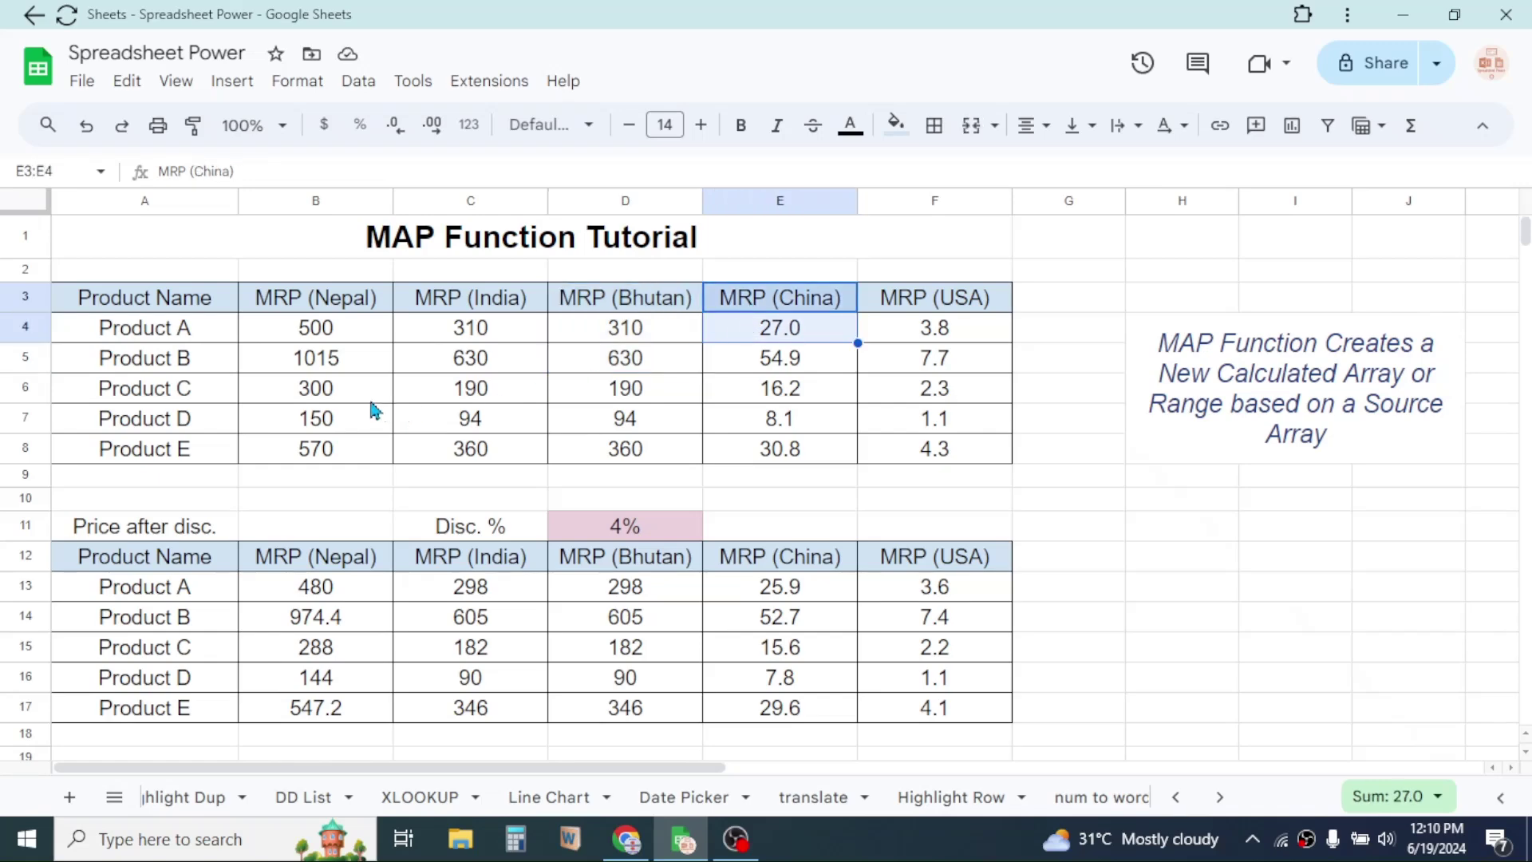
pyautogui.moveTo(171, 555); pyautogui.dragTo(840, 688)
pyautogui.click(343, 590)
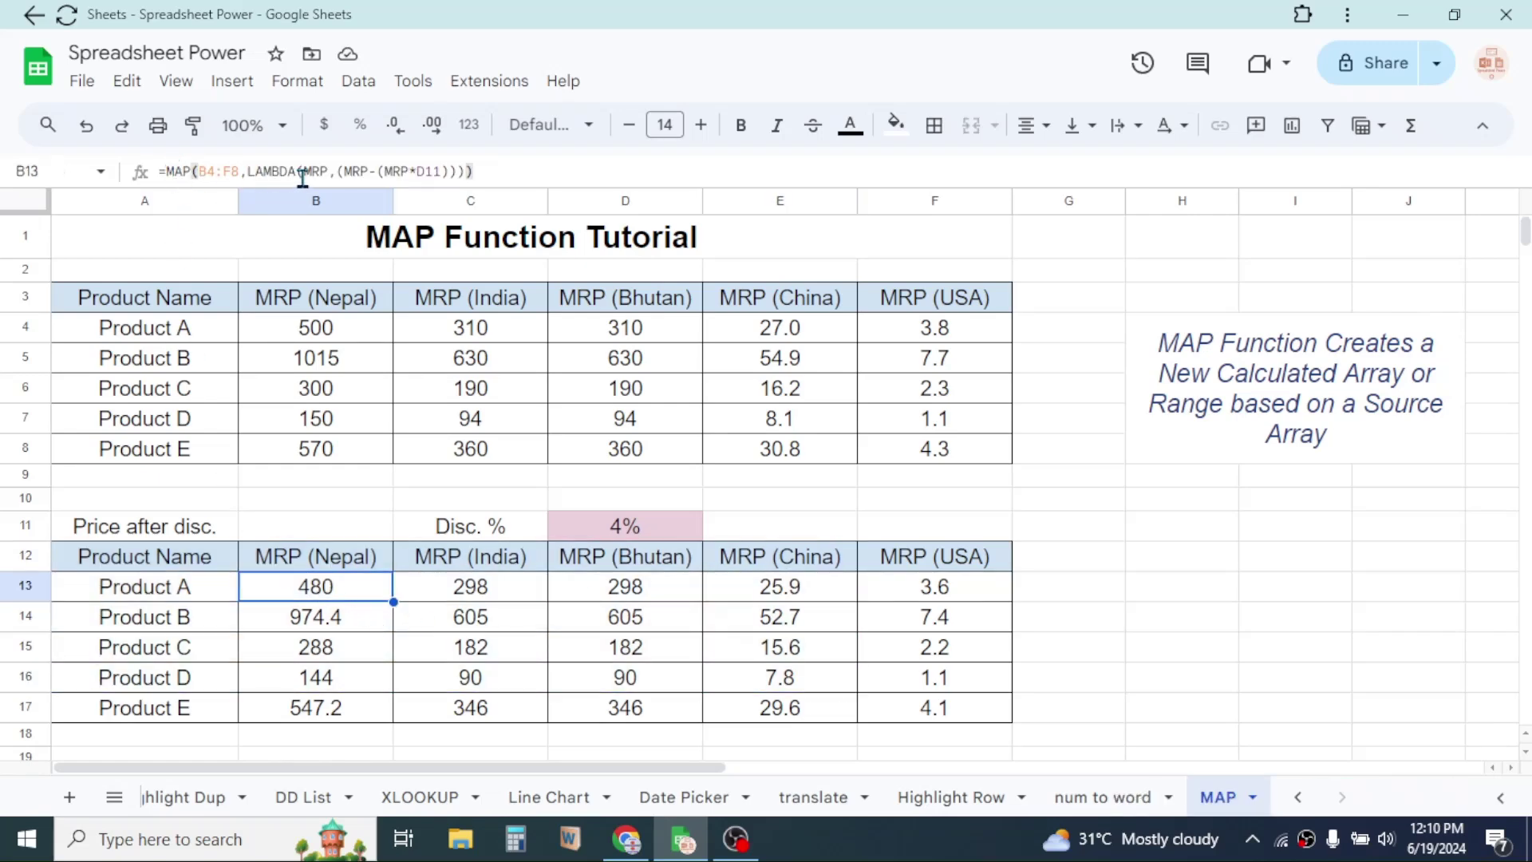
# Change the D11 discount to 3% and compare recalculated prices (Product A Nepal 485) with B4:F8.
pyautogui.click(670, 535)
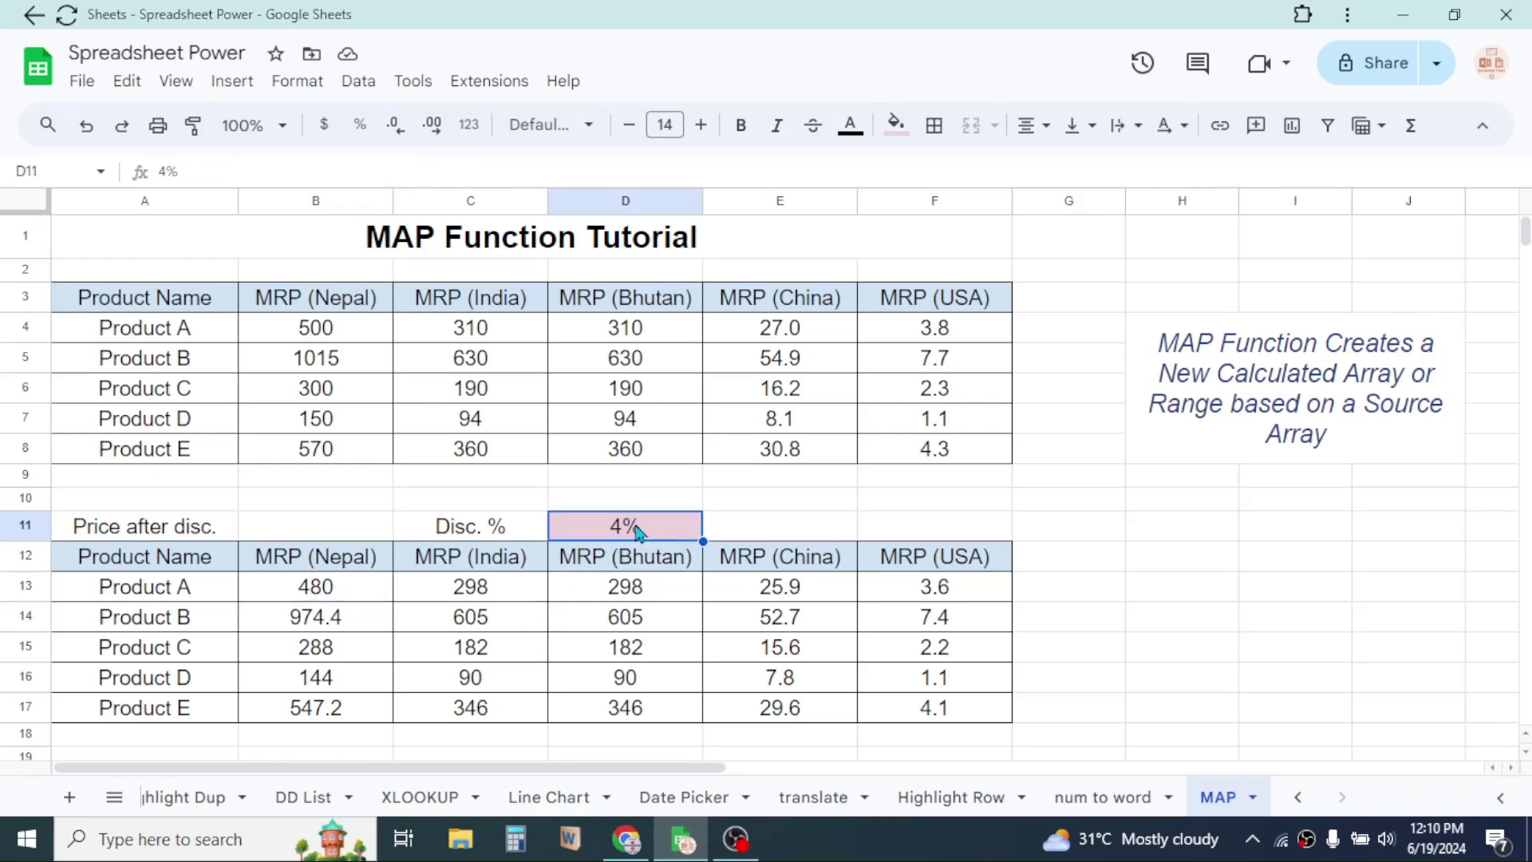
pyautogui.write('3')
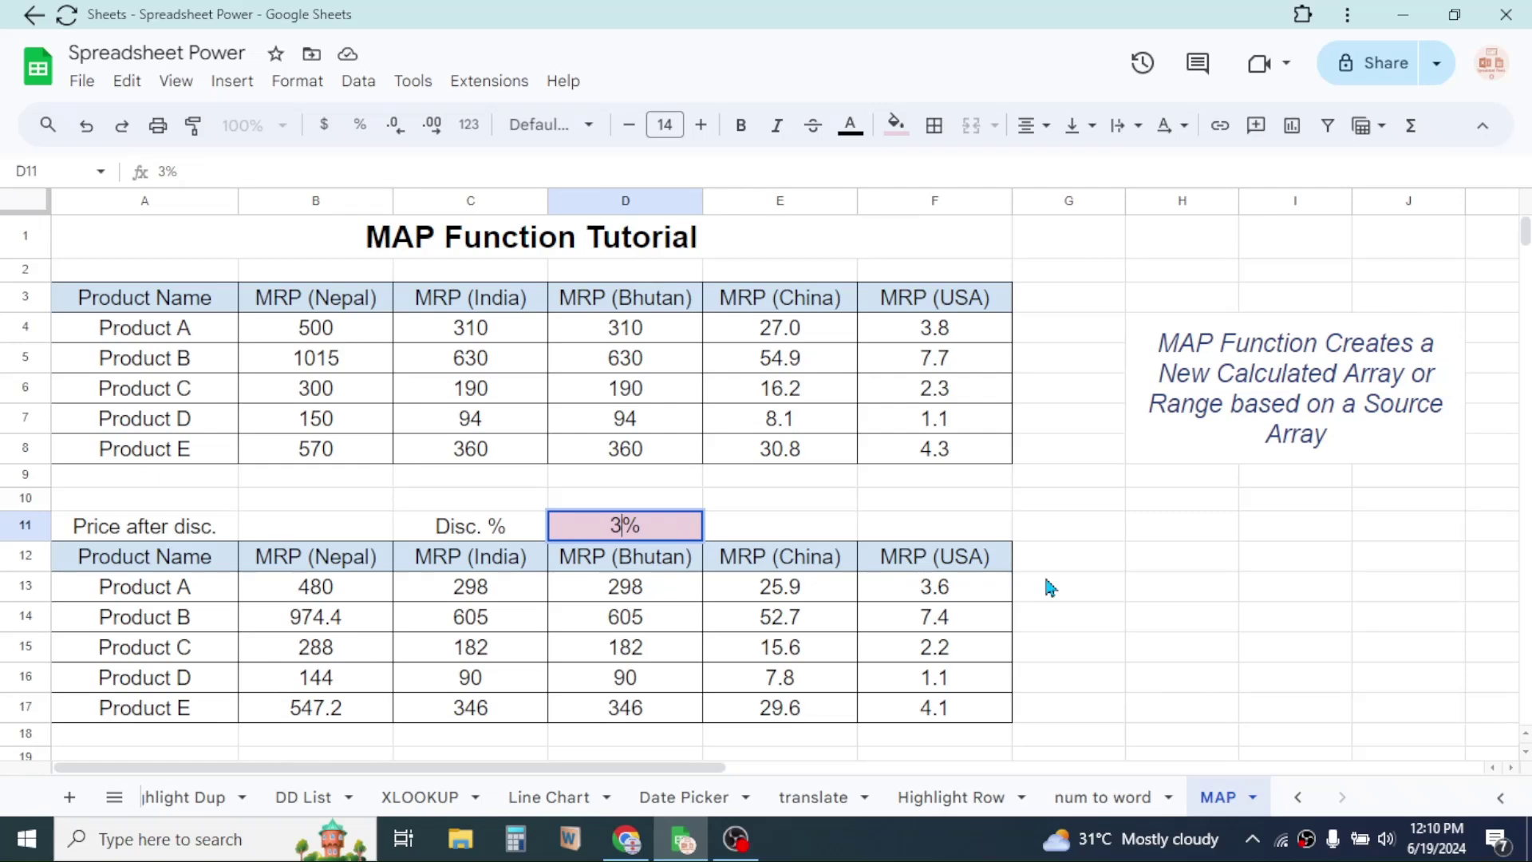
pyautogui.press('Return')
pyautogui.click(1150, 613)
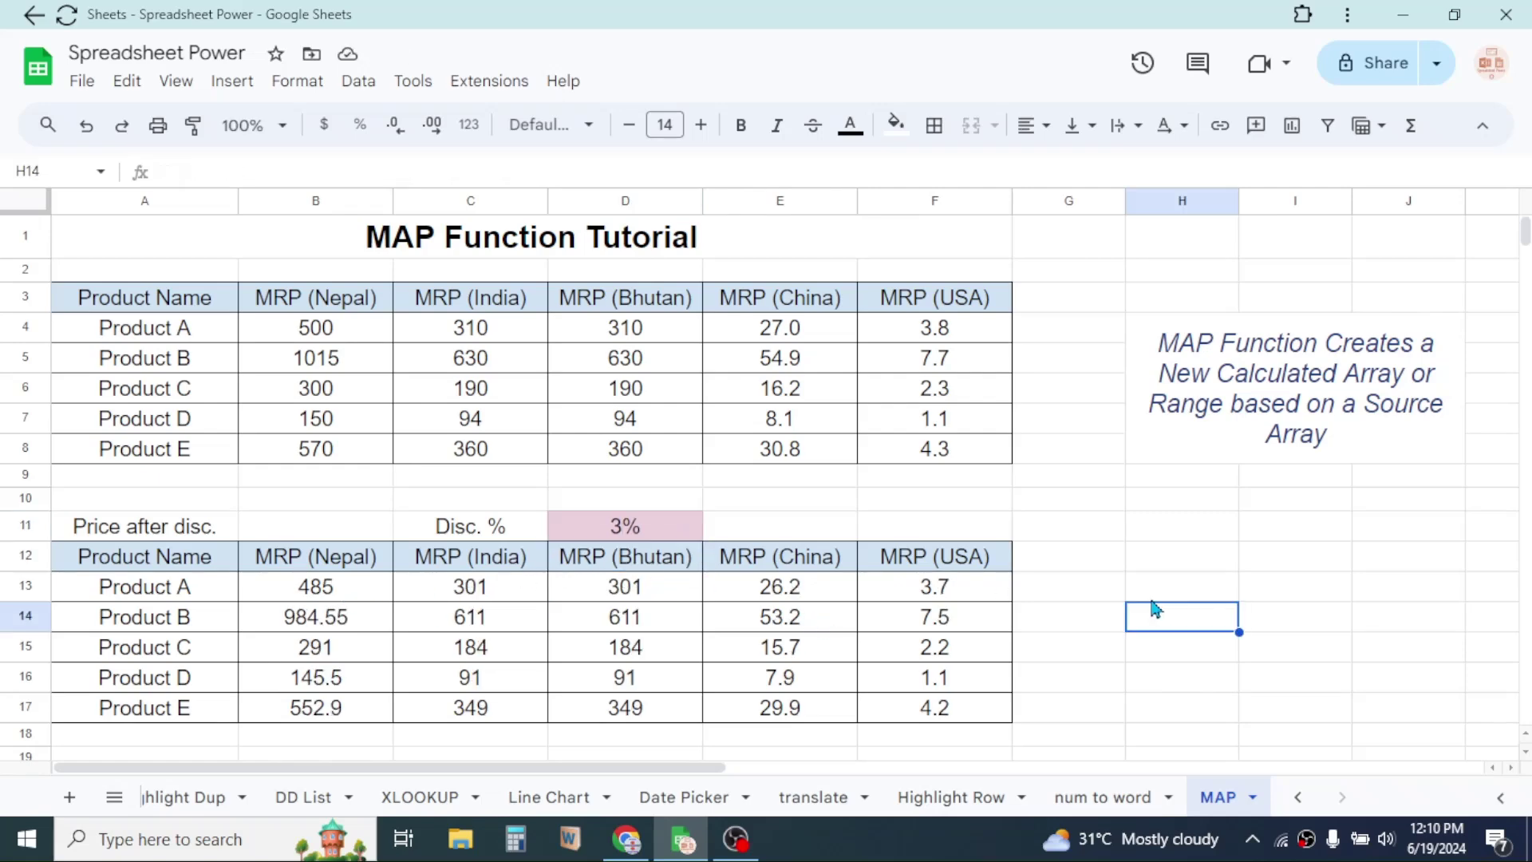
pyautogui.moveTo(338, 602); pyautogui.dragTo(913, 708)
pyautogui.moveTo(335, 334); pyautogui.dragTo(909, 447)
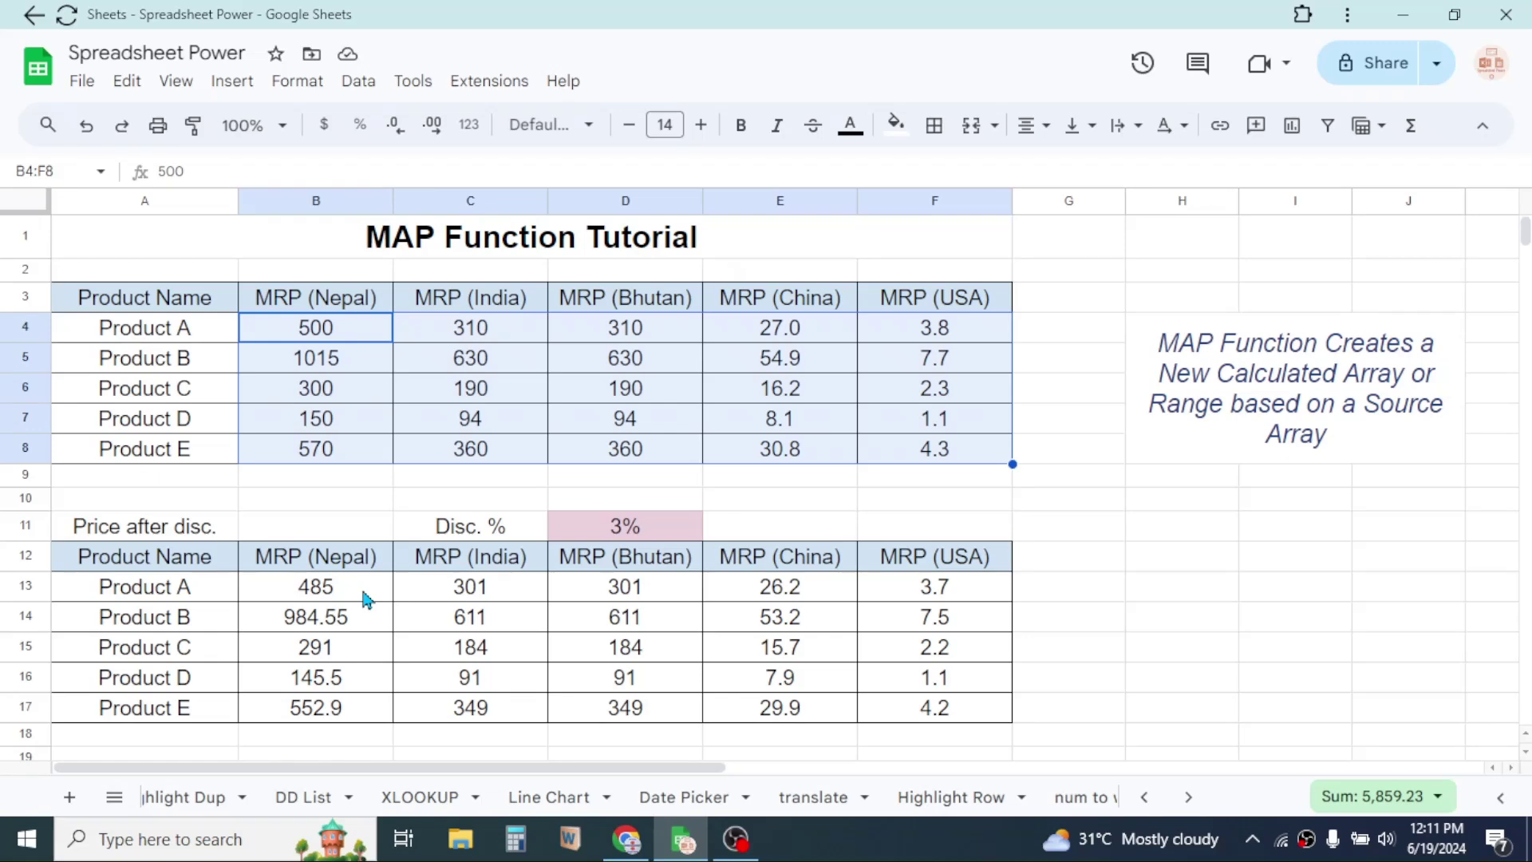
# Inspect the B13 MAP formula and the unrounded China and USA discounted prices, then reselect B13.
pyautogui.click(322, 597)
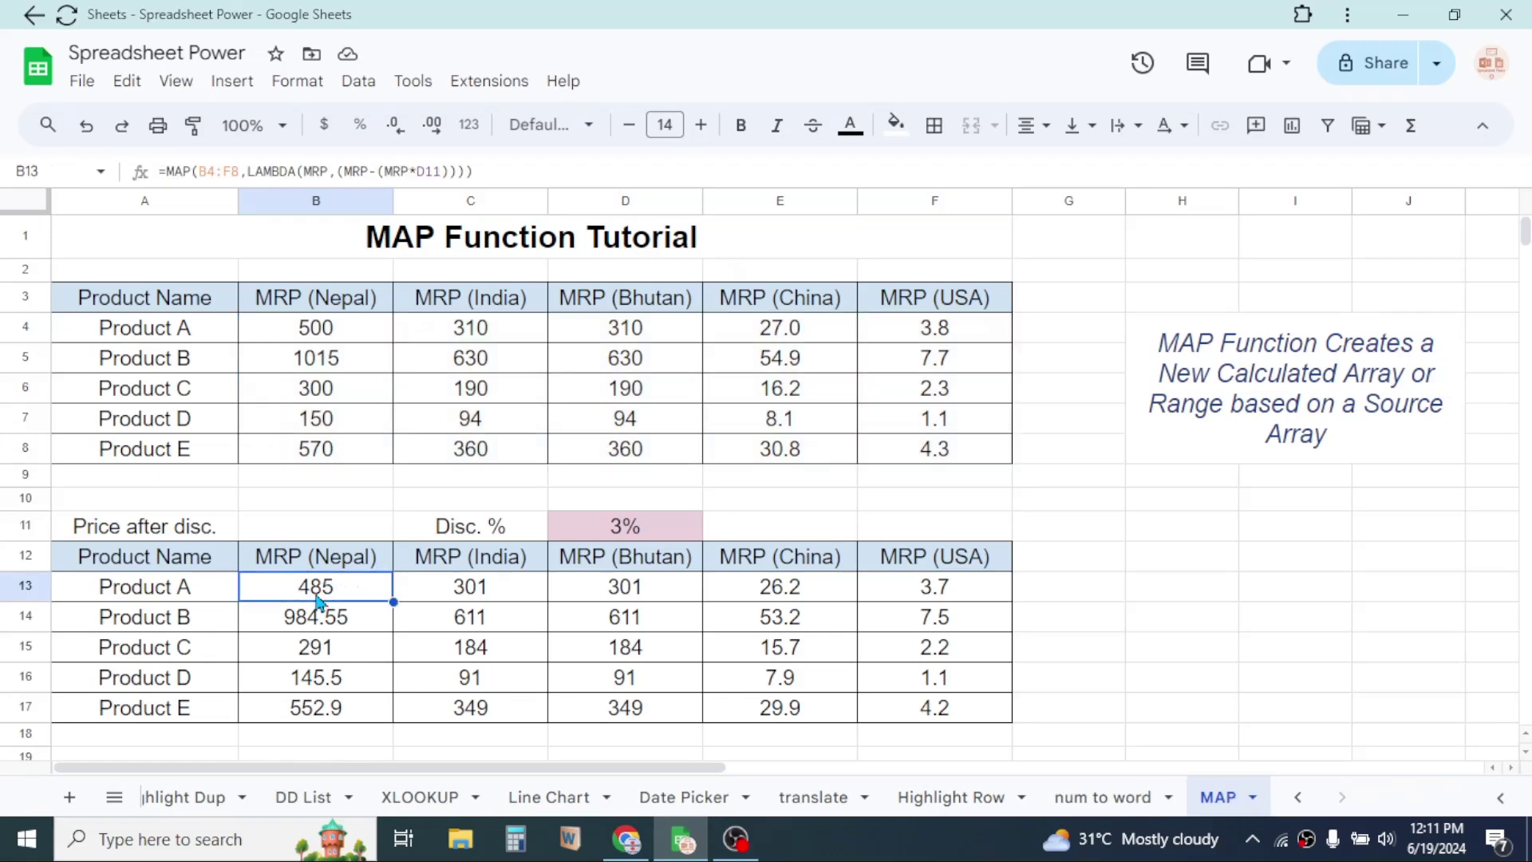
pyautogui.click(746, 650)
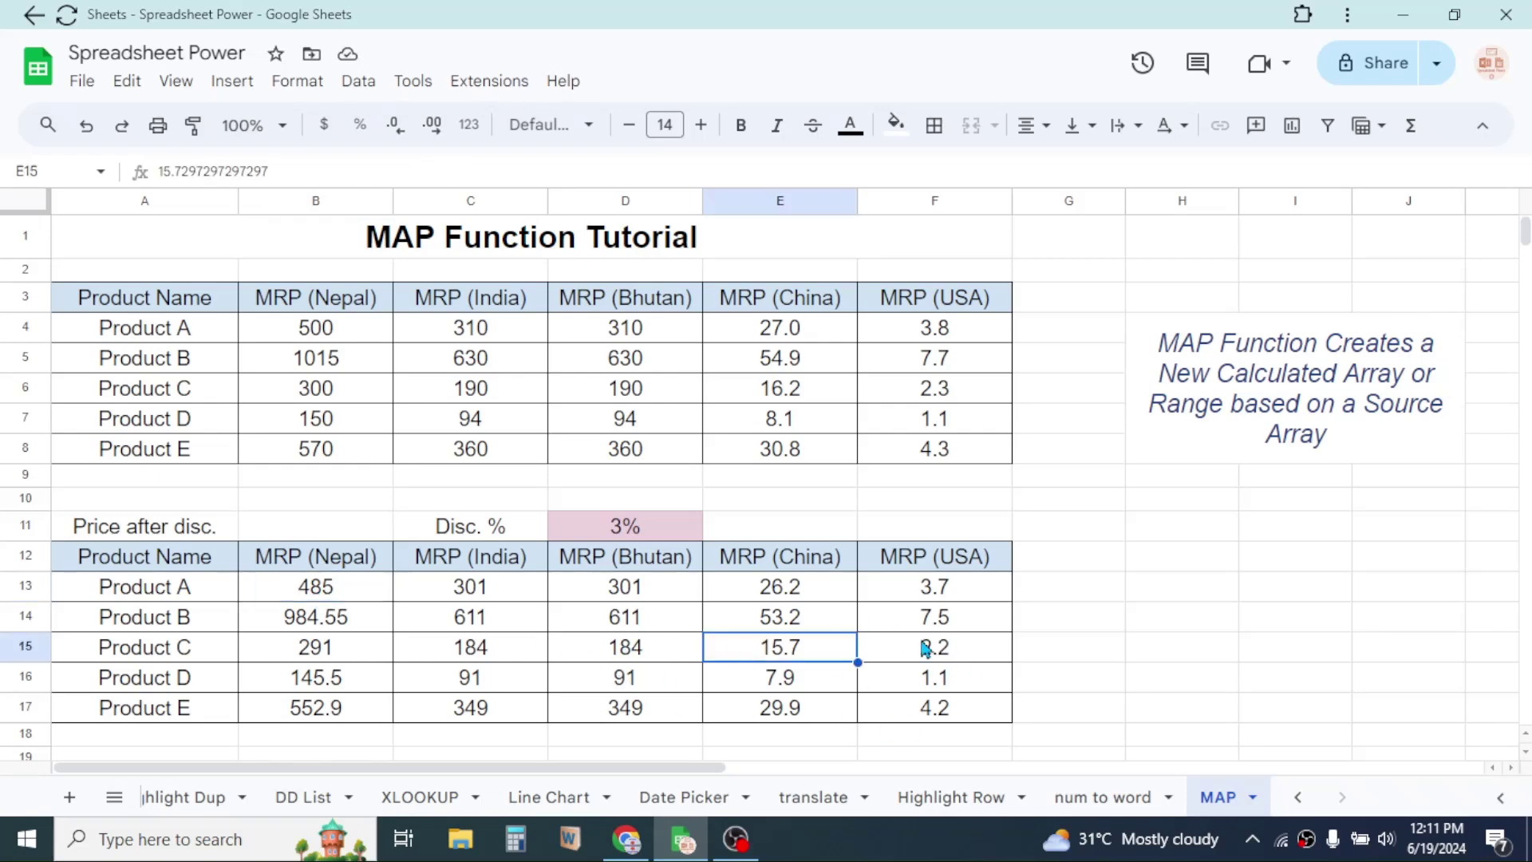
pyautogui.click(1292, 583)
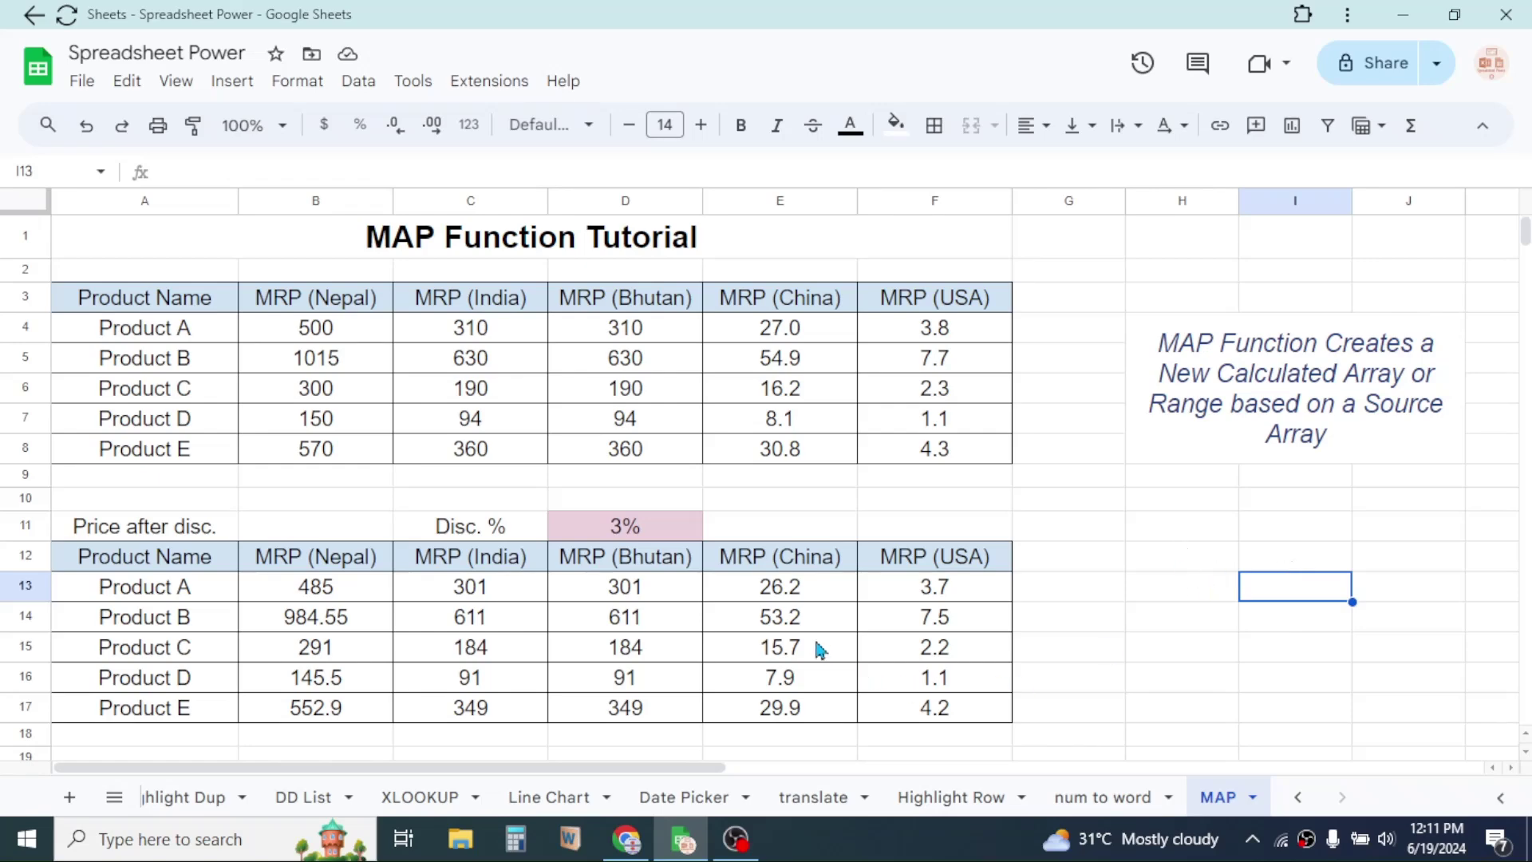
pyautogui.moveTo(772, 626); pyautogui.dragTo(869, 685)
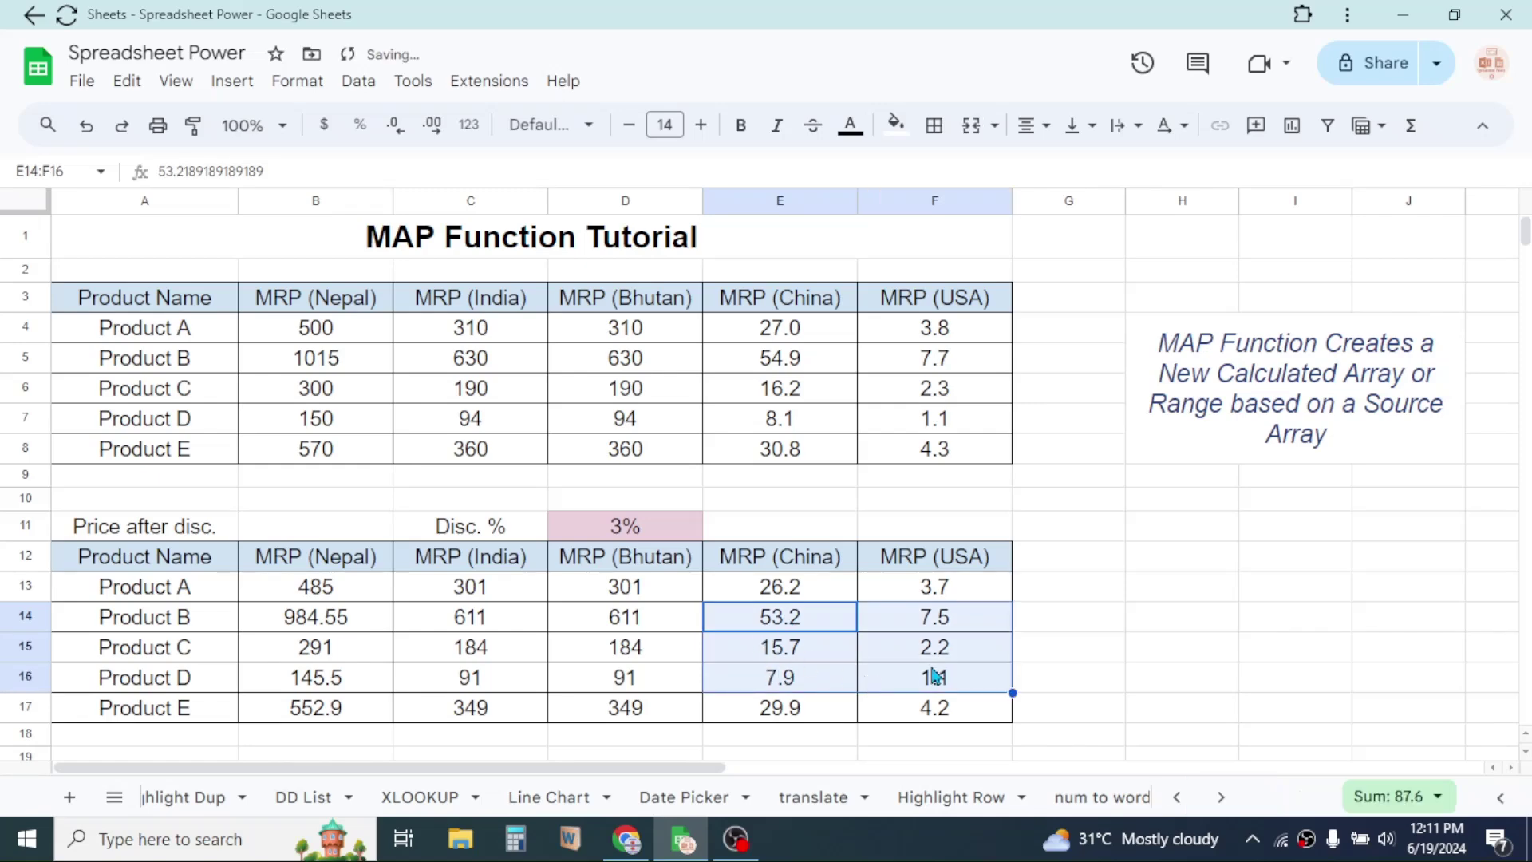
pyautogui.click(1101, 617)
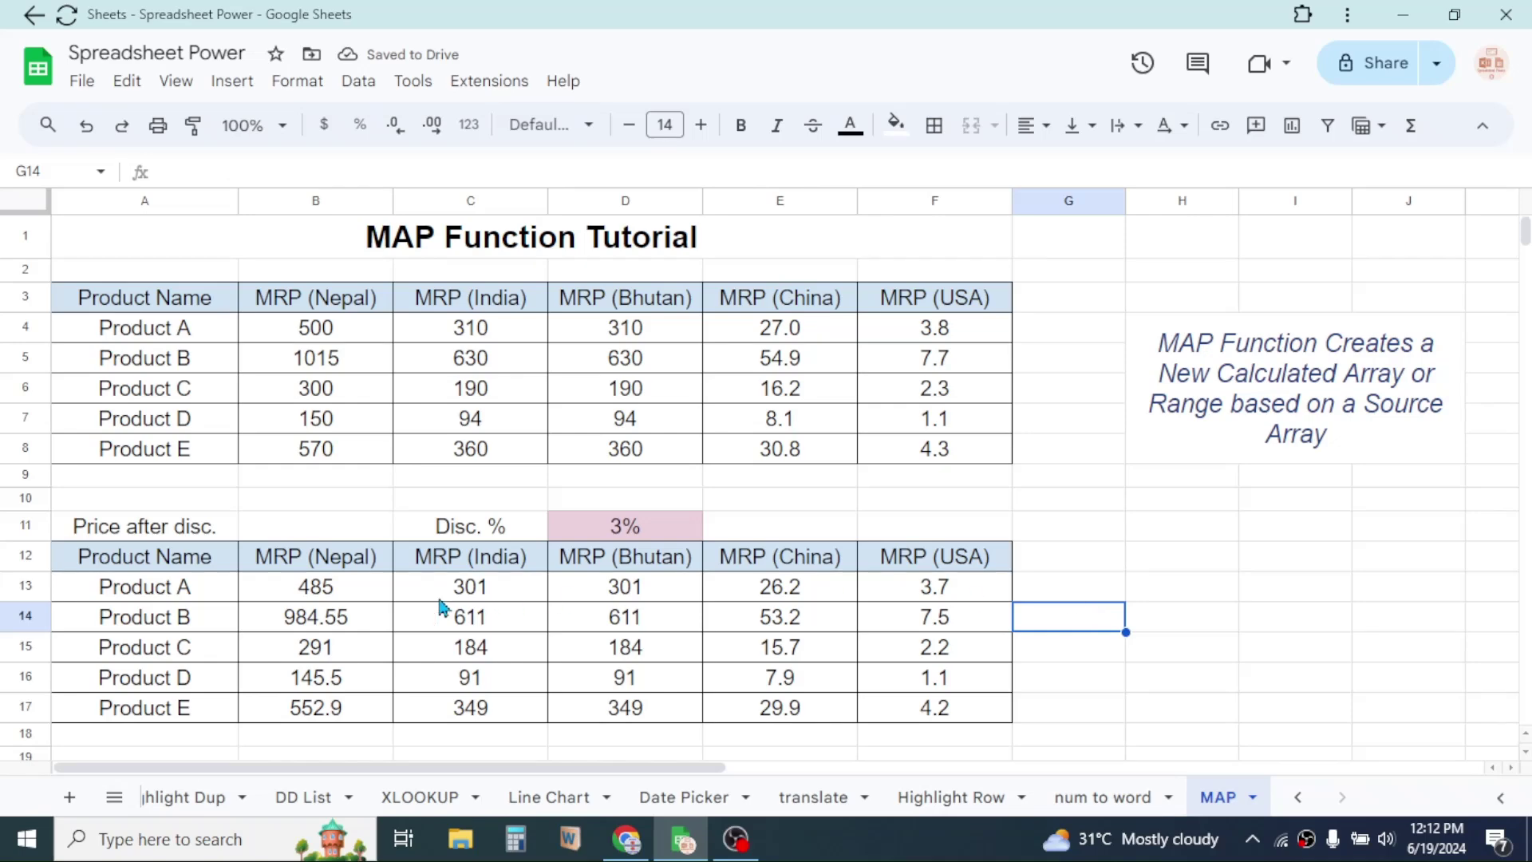
pyautogui.click(327, 588)
# Delete the old formula from B13, then begin =MAP( with the MRP range B4:F8 as its array.
pyautogui.press('Delete')
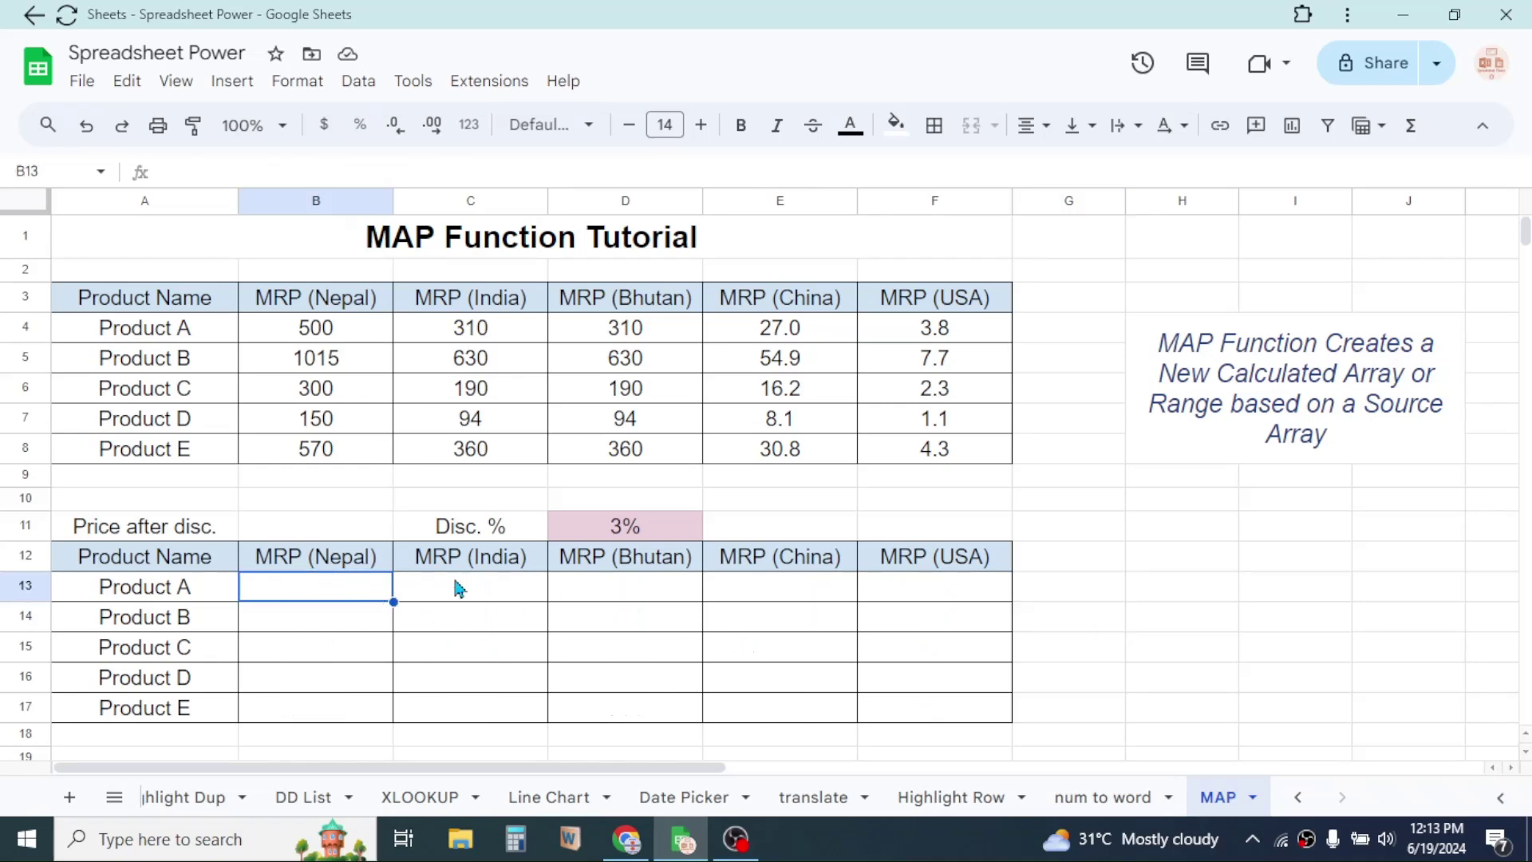
pyautogui.moveTo(335, 594); pyautogui.dragTo(910, 711)
pyautogui.click(319, 597)
pyautogui.write('=MAP')
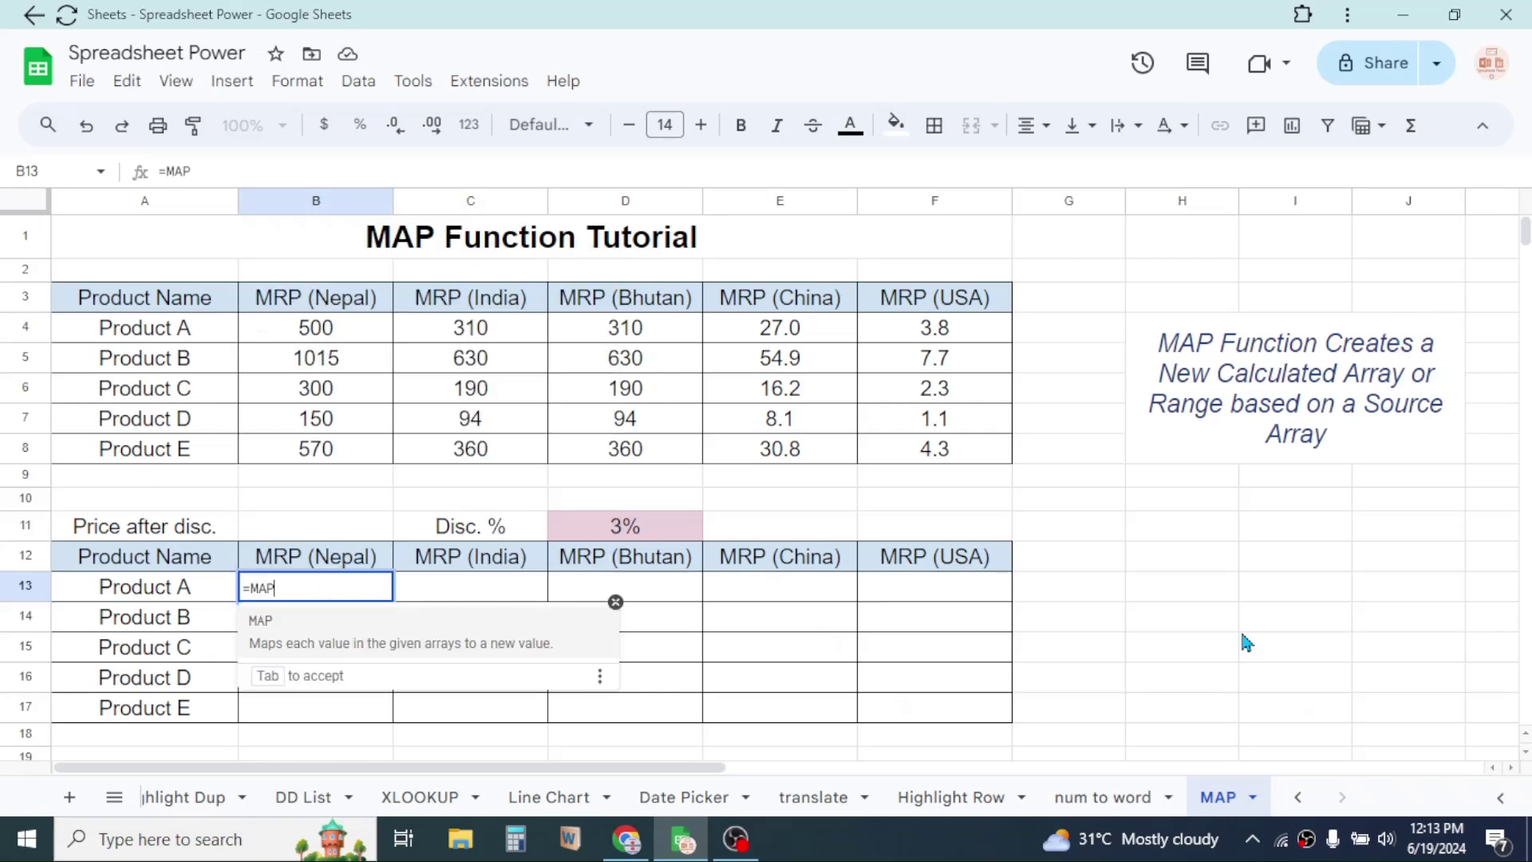
pyautogui.write('(')
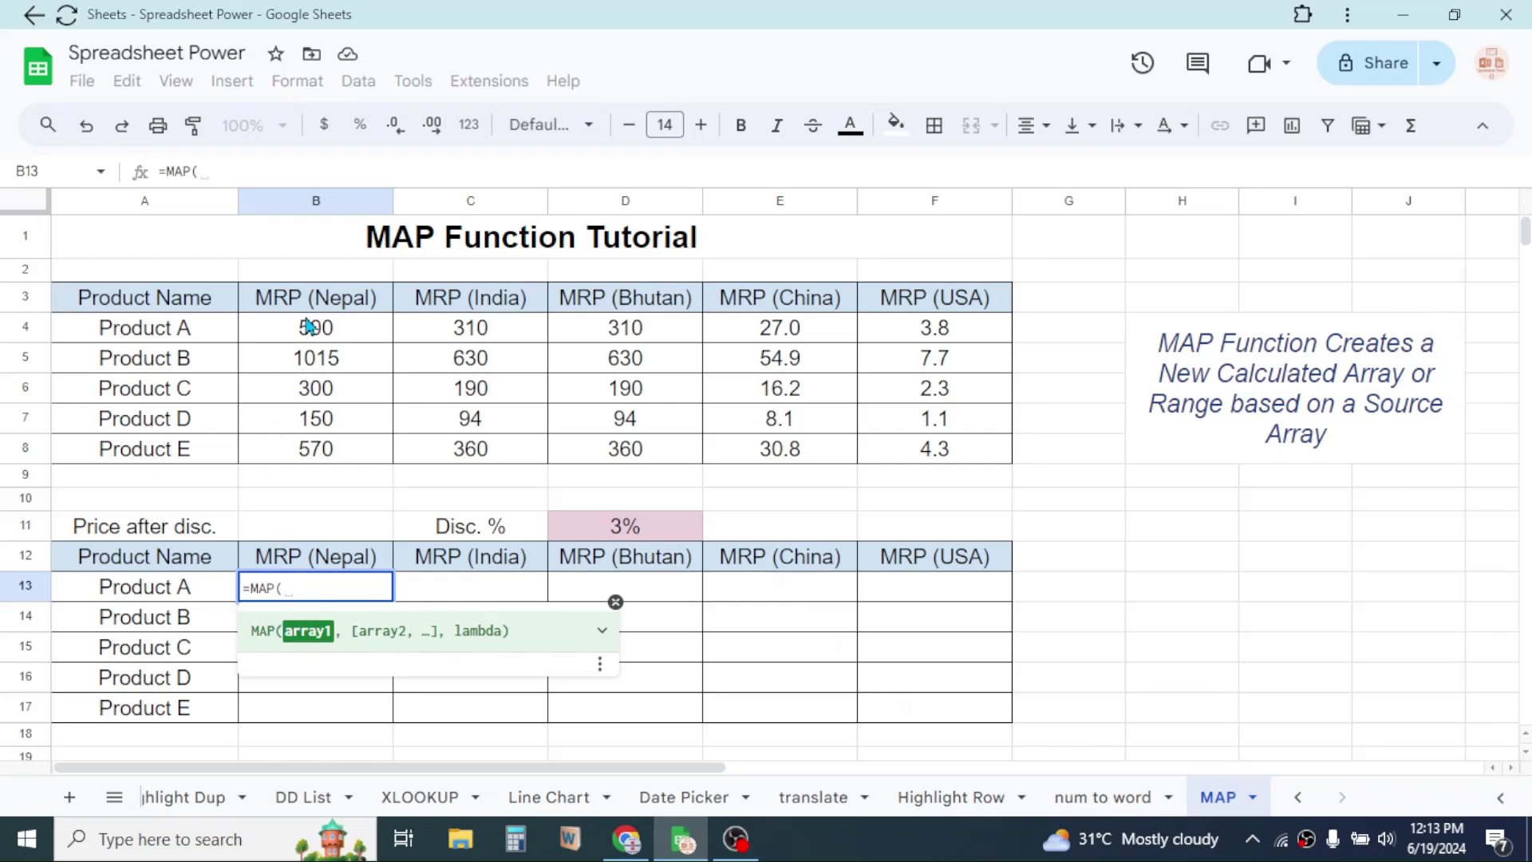
pyautogui.moveTo(313, 327); pyautogui.dragTo(936, 447)
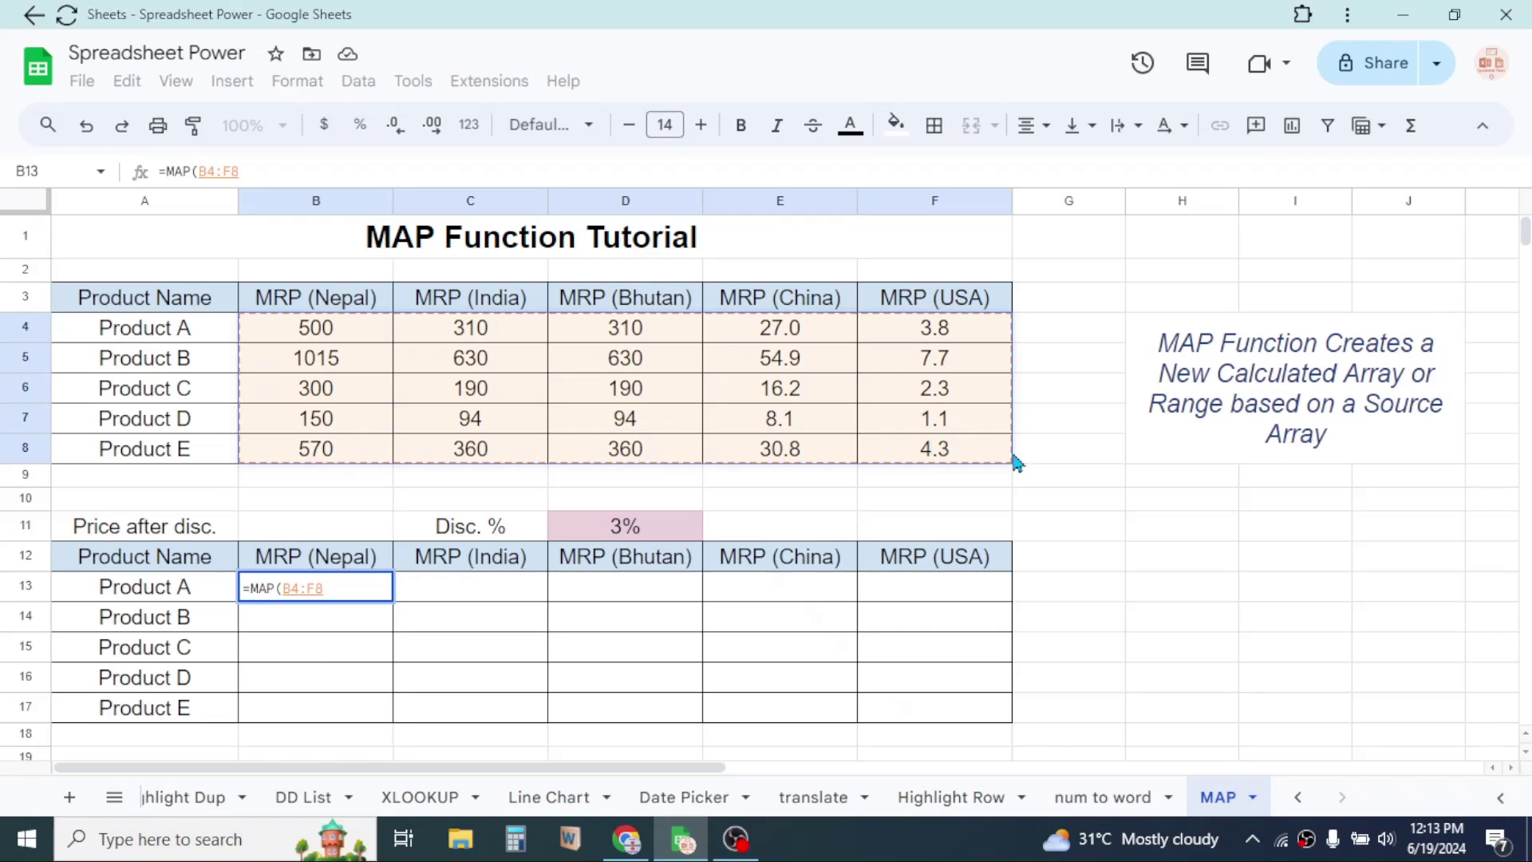
# Append ',LAMBDA(MRP,' to the B13 formula so MRP represents each source price.
pyautogui.write(',')
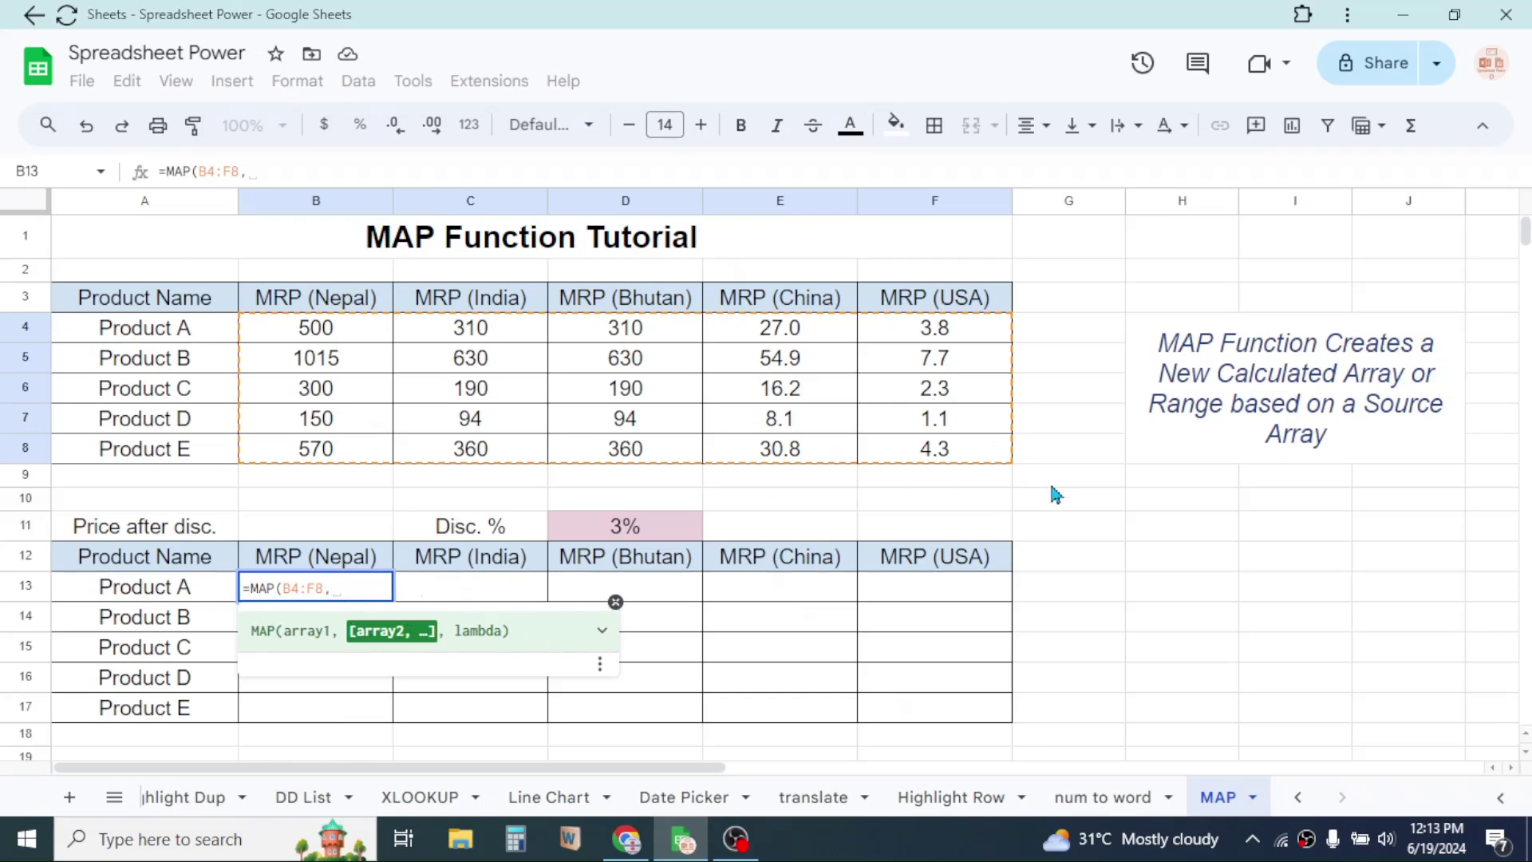
pyautogui.write('LAMBDA')
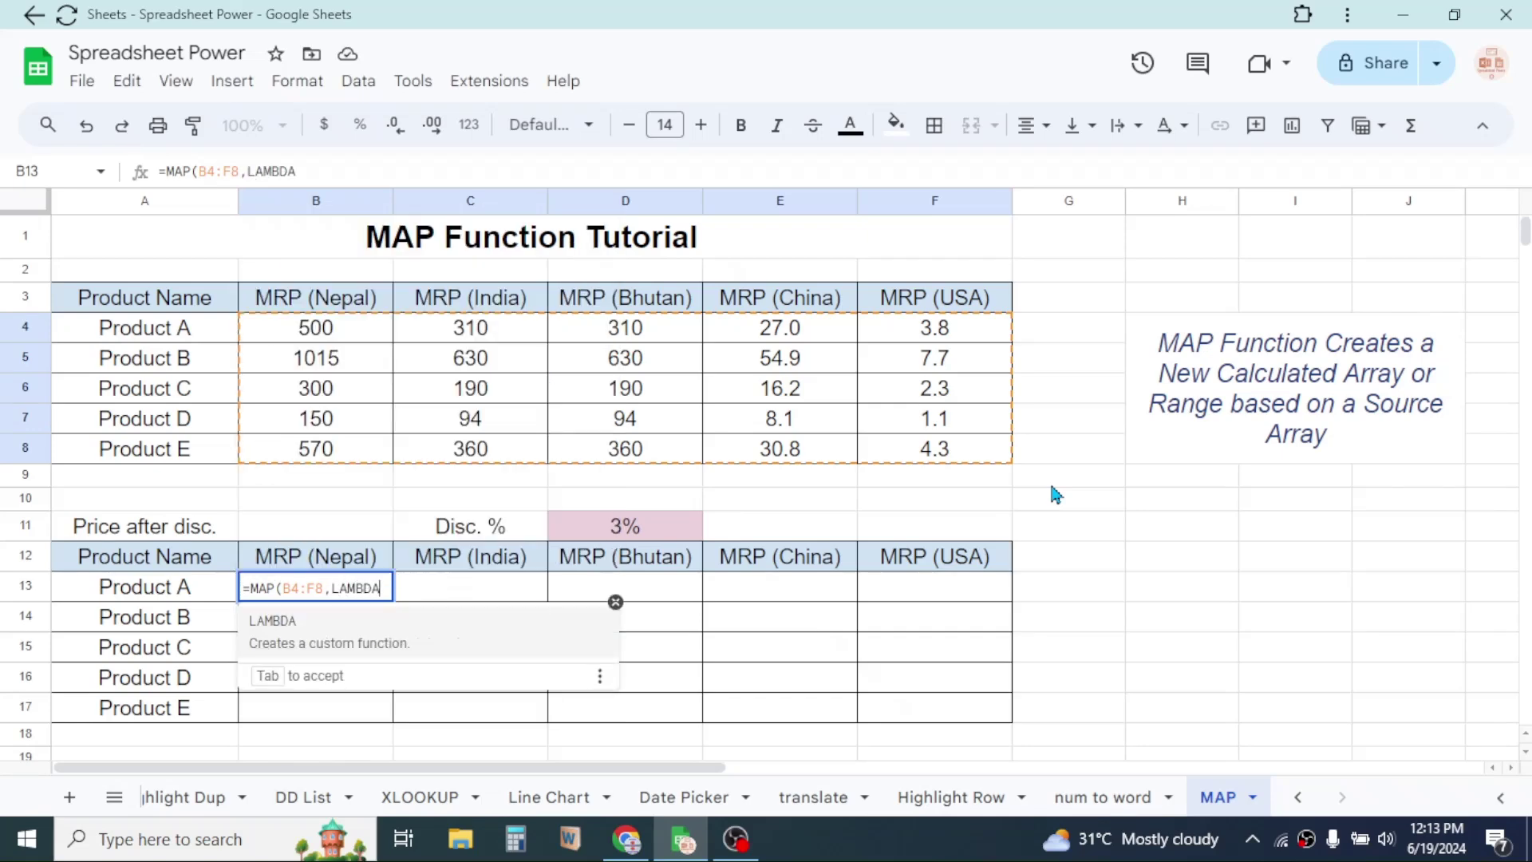
pyautogui.write('(')
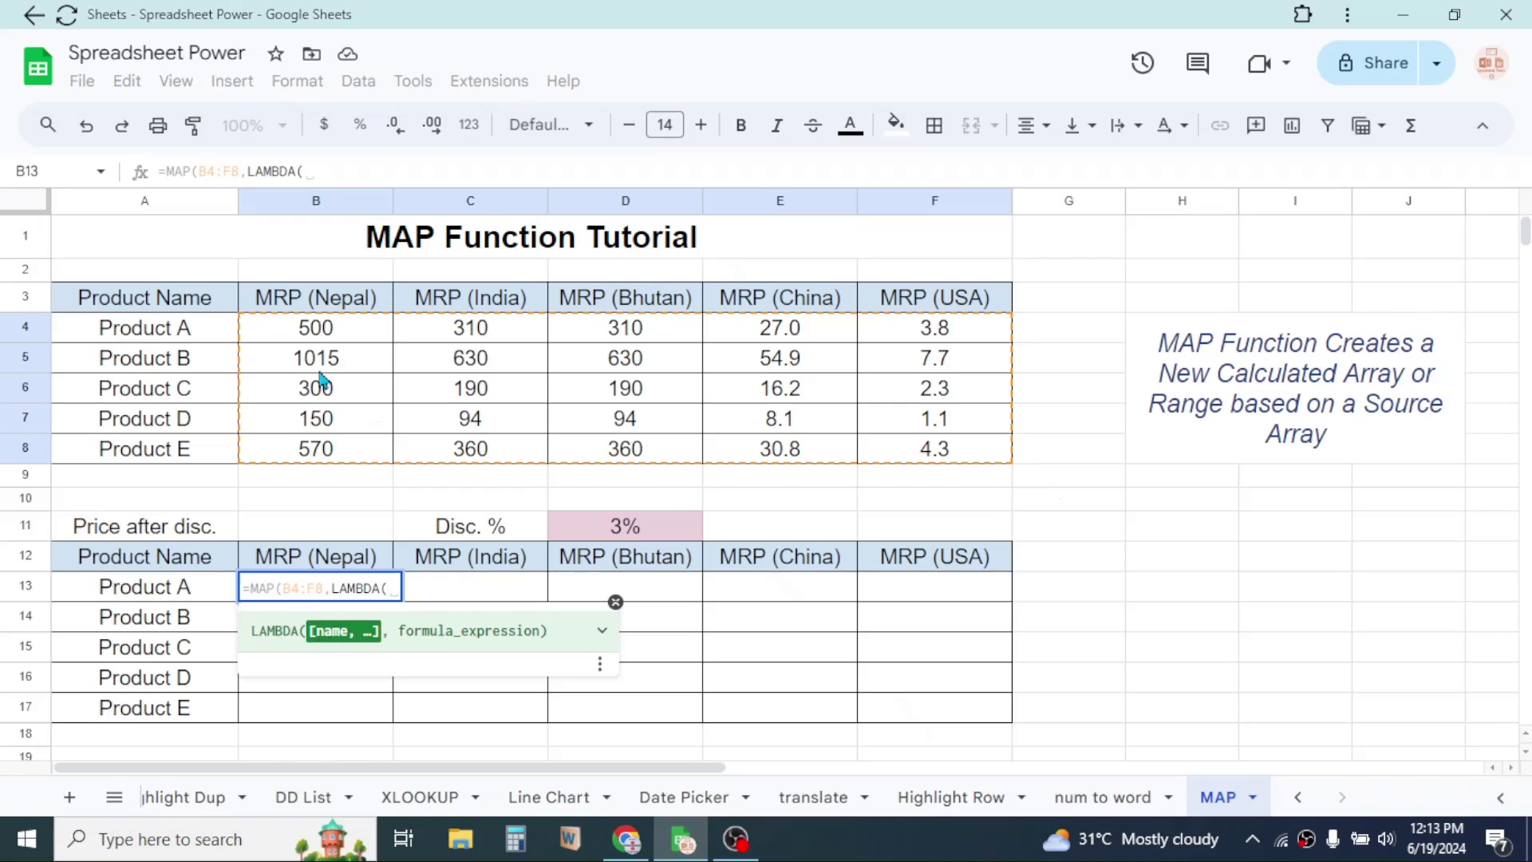
pyautogui.write('MRP')
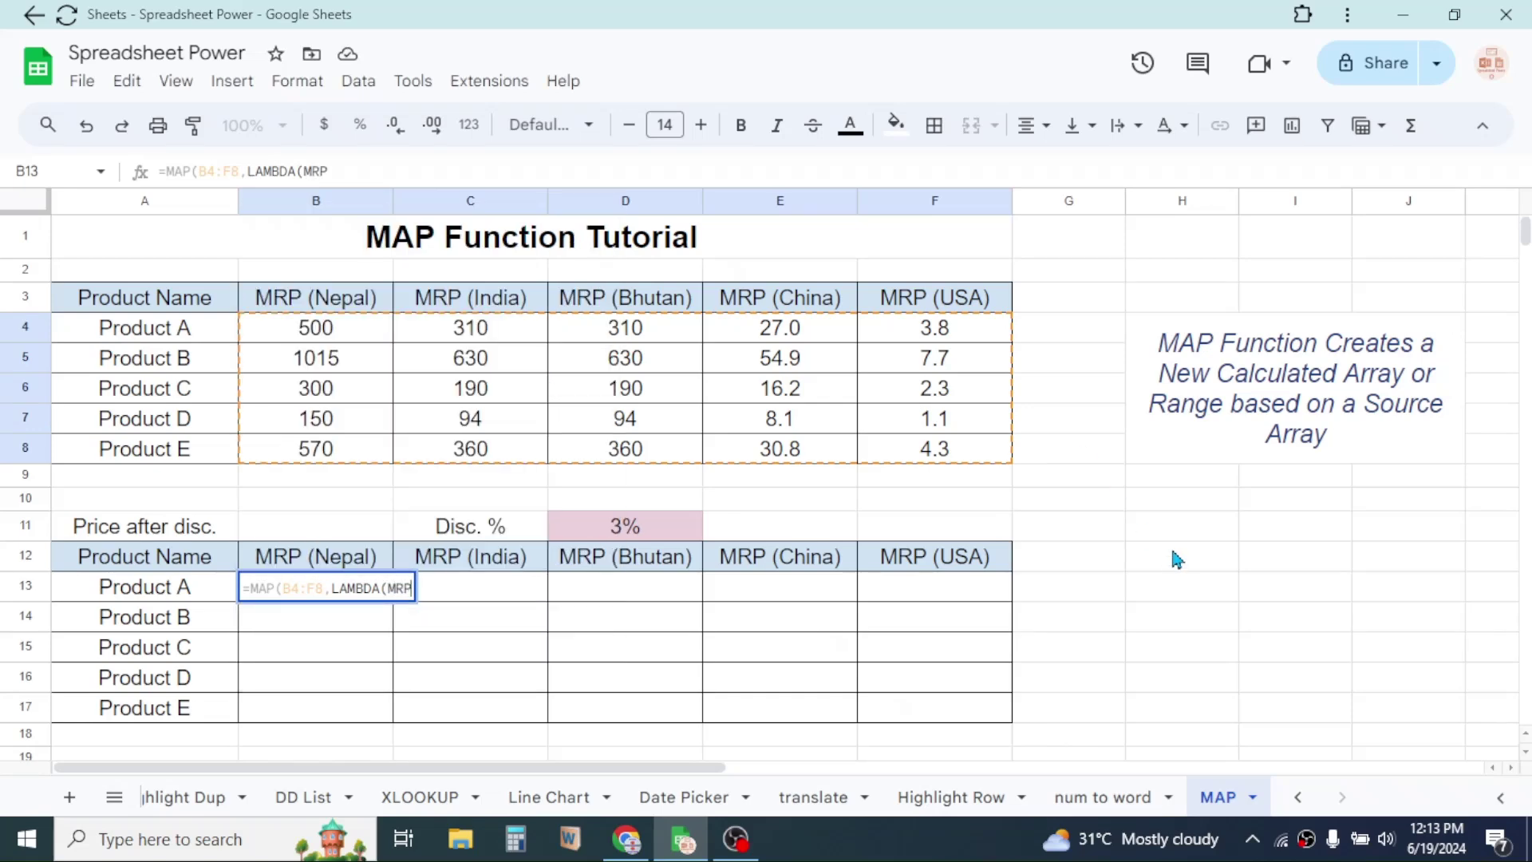
pyautogui.write(',')
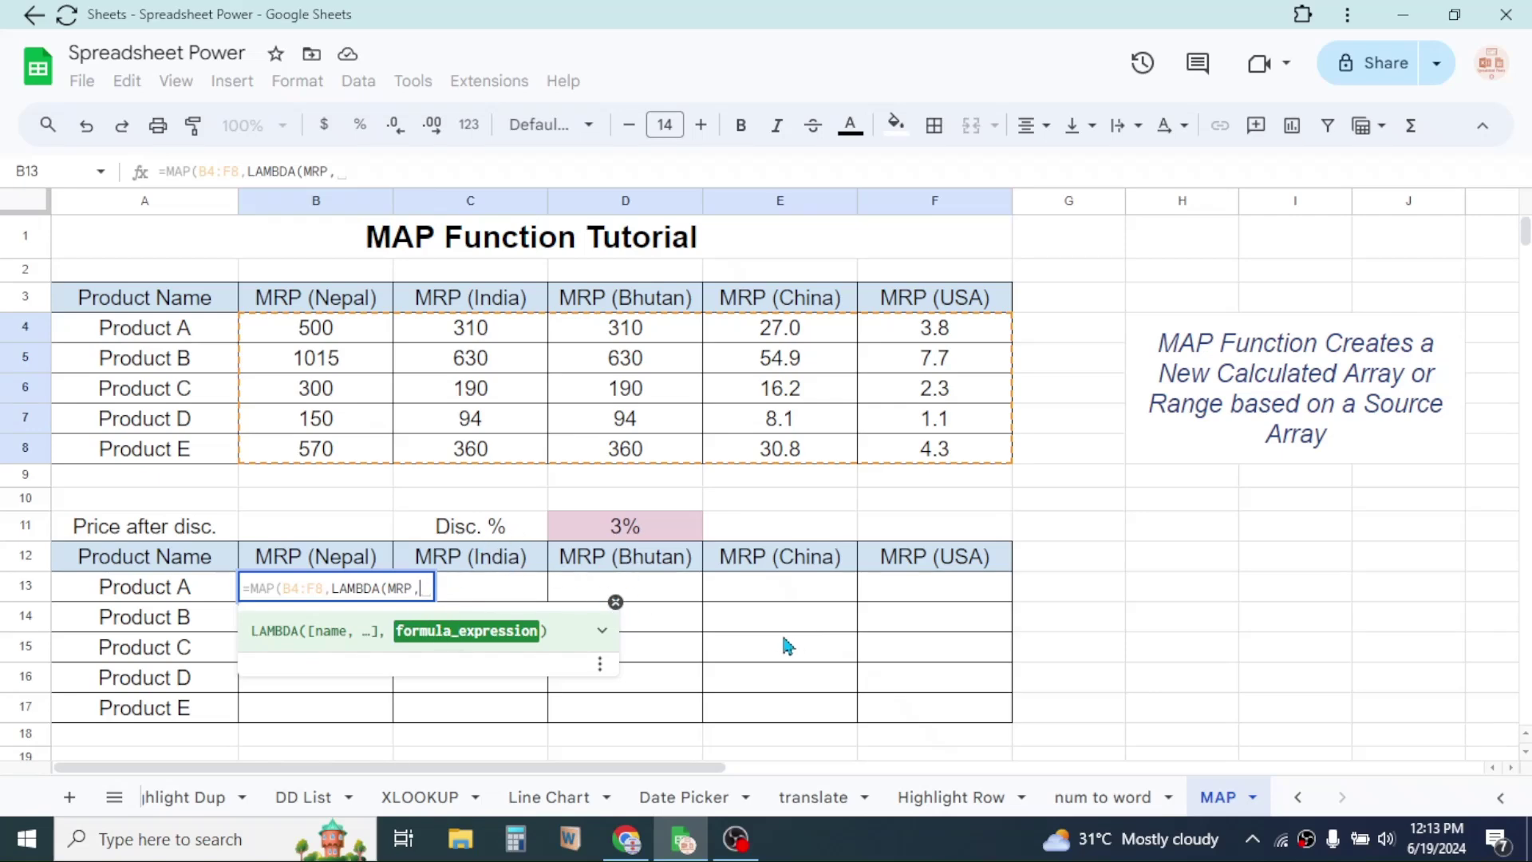
# Write the LAMBDA body (MRP-(MRP*D11)) and close all the formula's parentheses.
pyautogui.write('(')
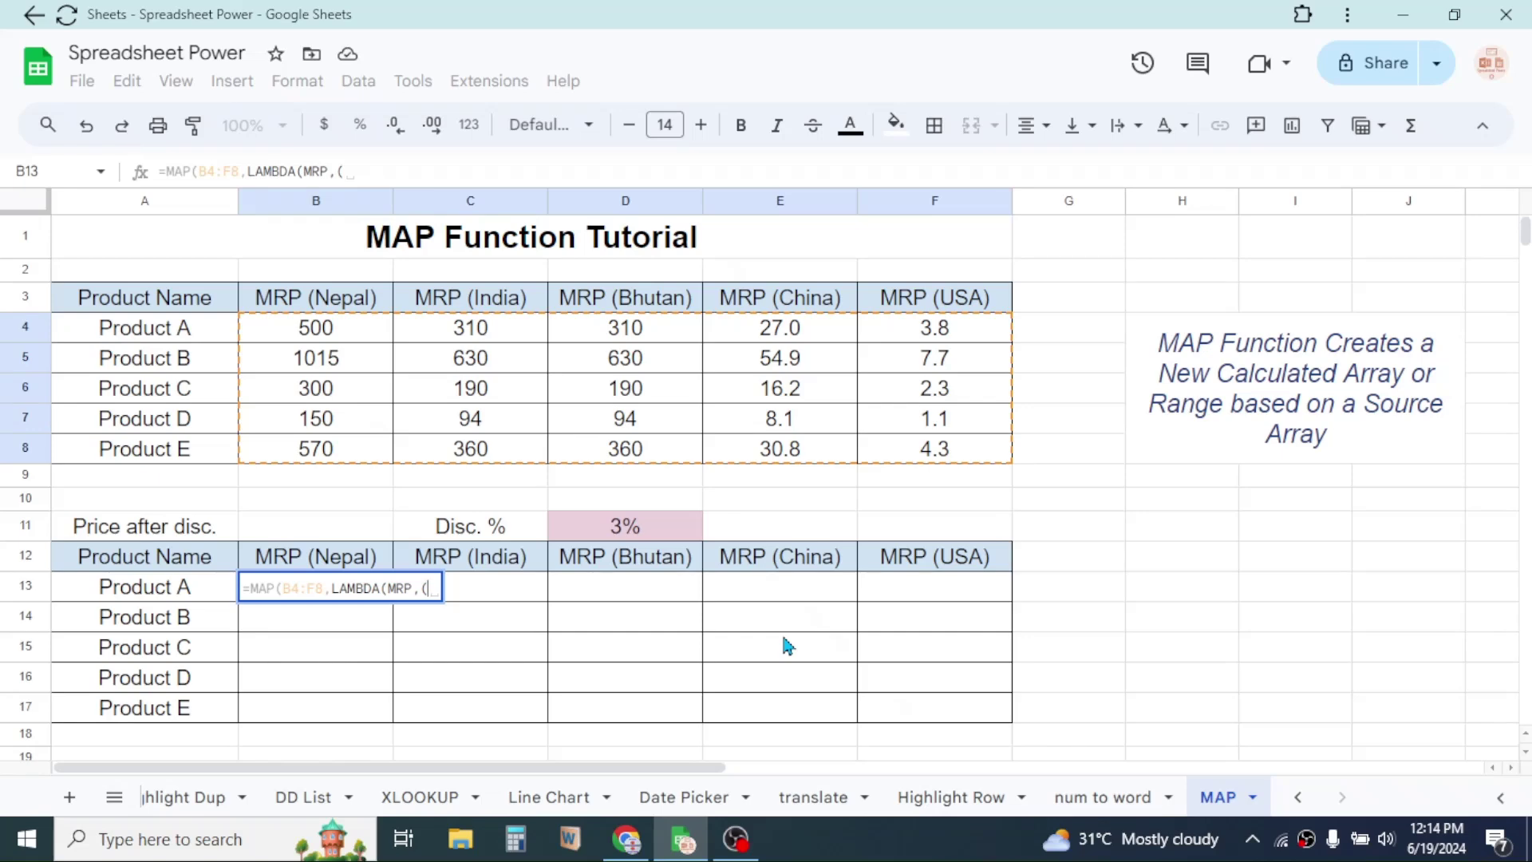
pyautogui.write('MRP')
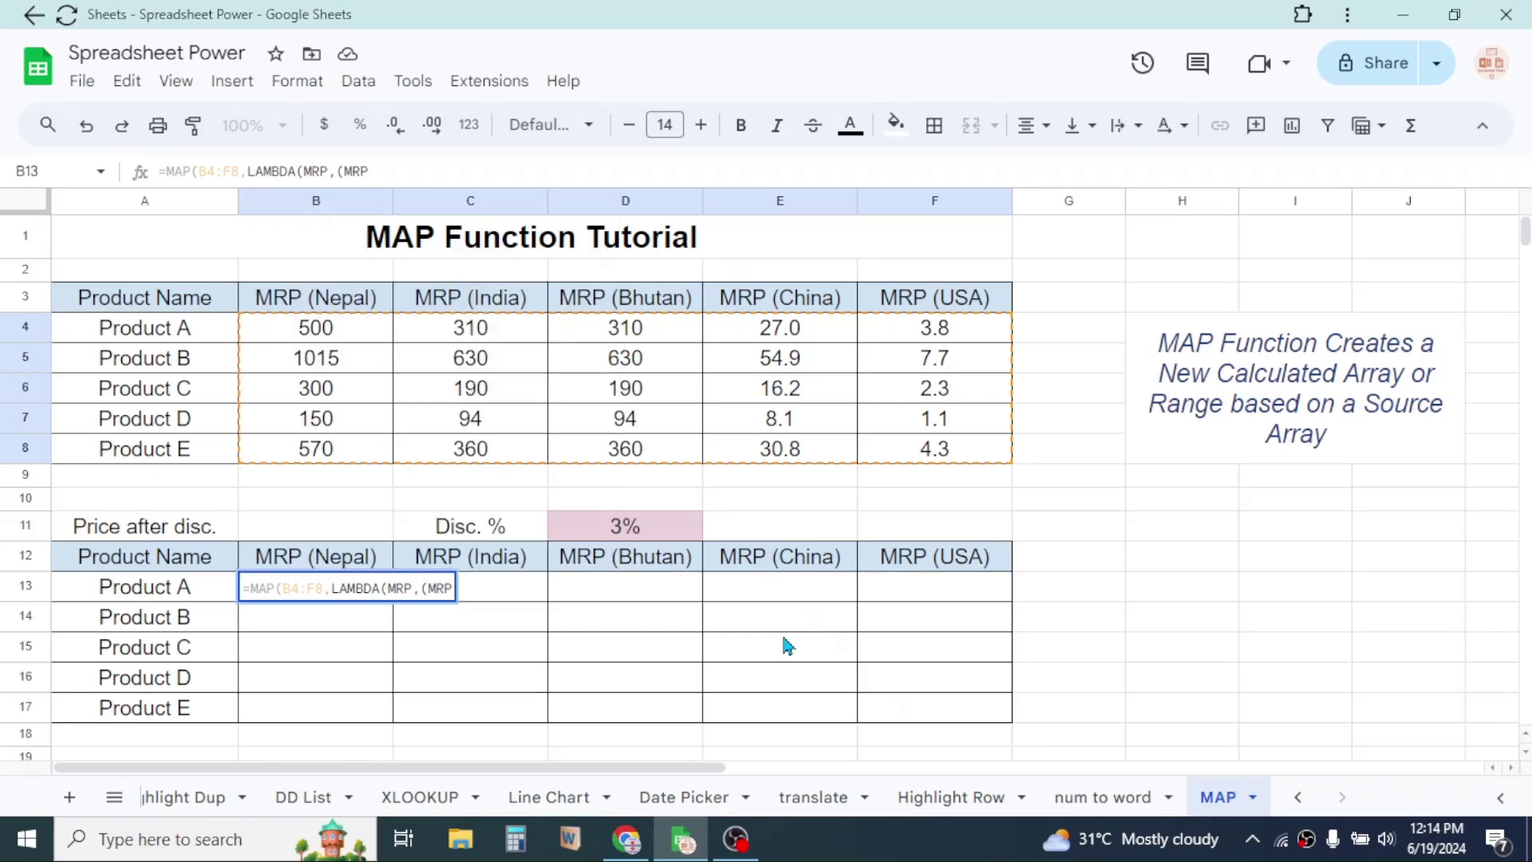
pyautogui.write('-')
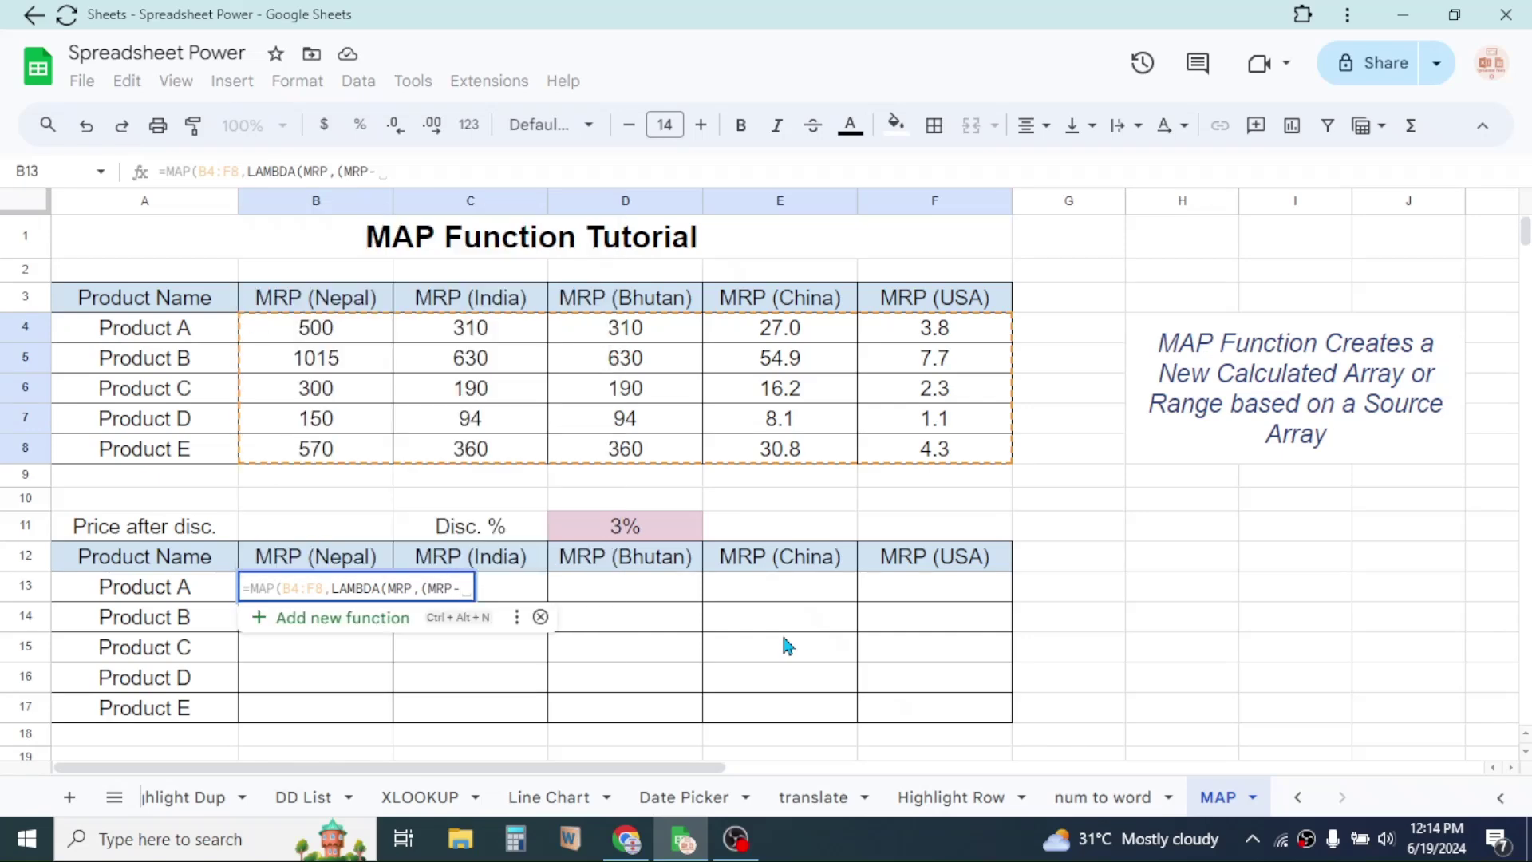
pyautogui.write('(MRP')
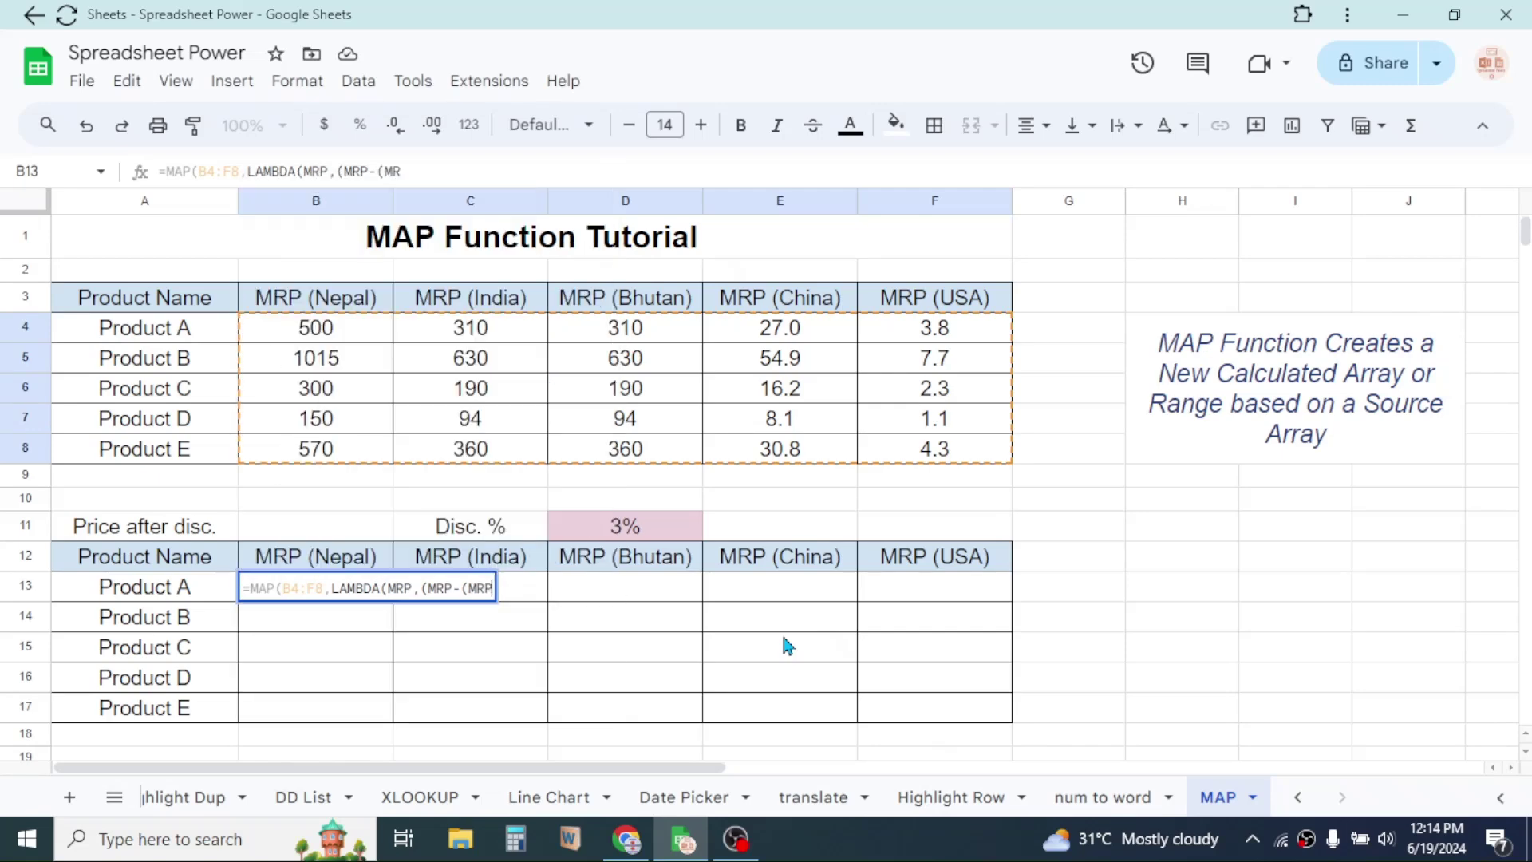
pyautogui.write('*')
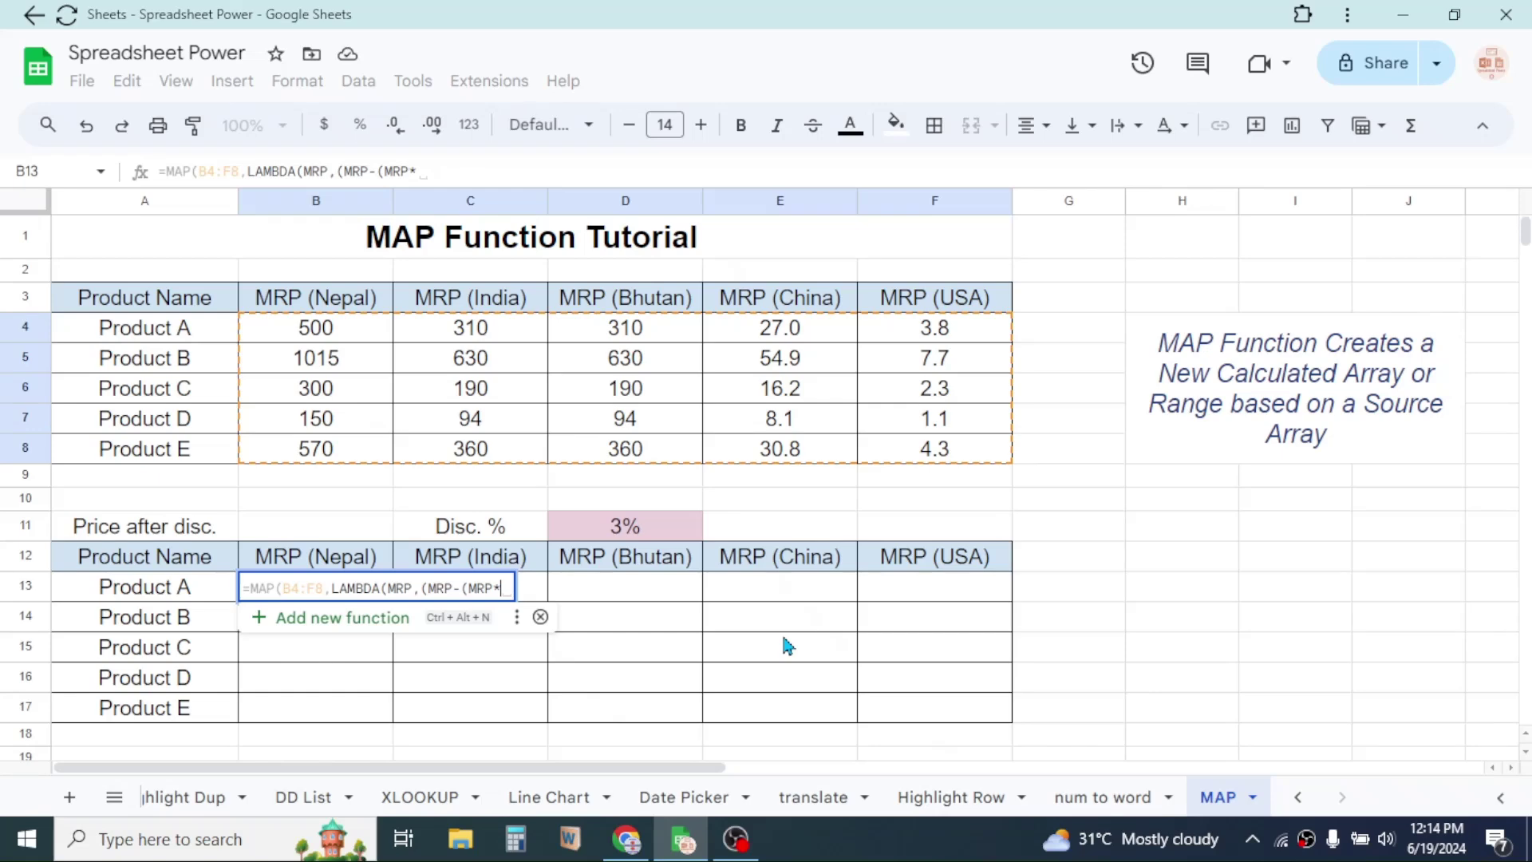
pyautogui.click(634, 531)
pyautogui.write(')')
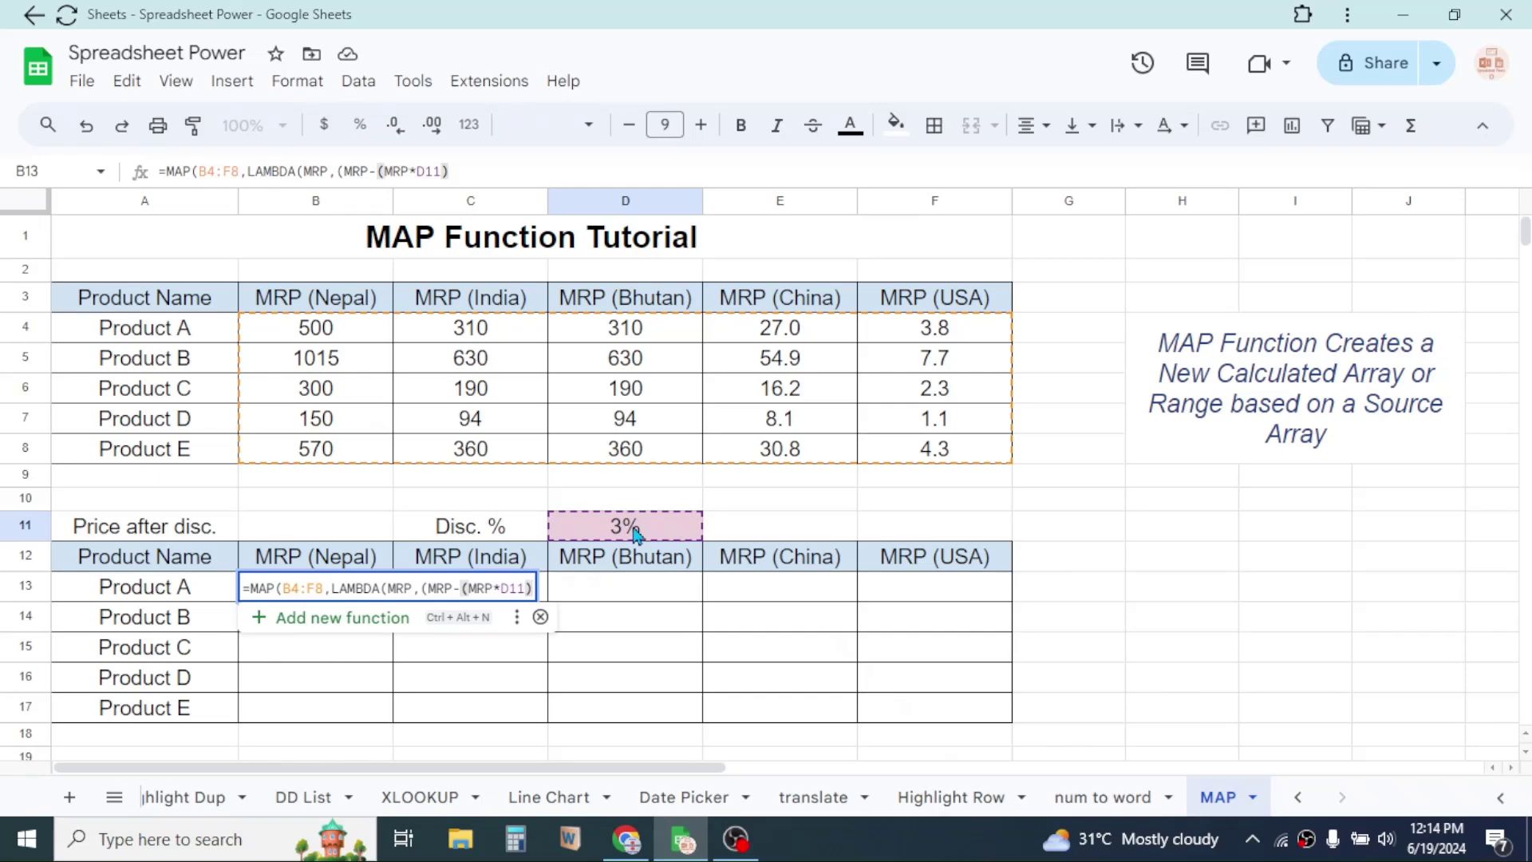
pyautogui.write(')))')
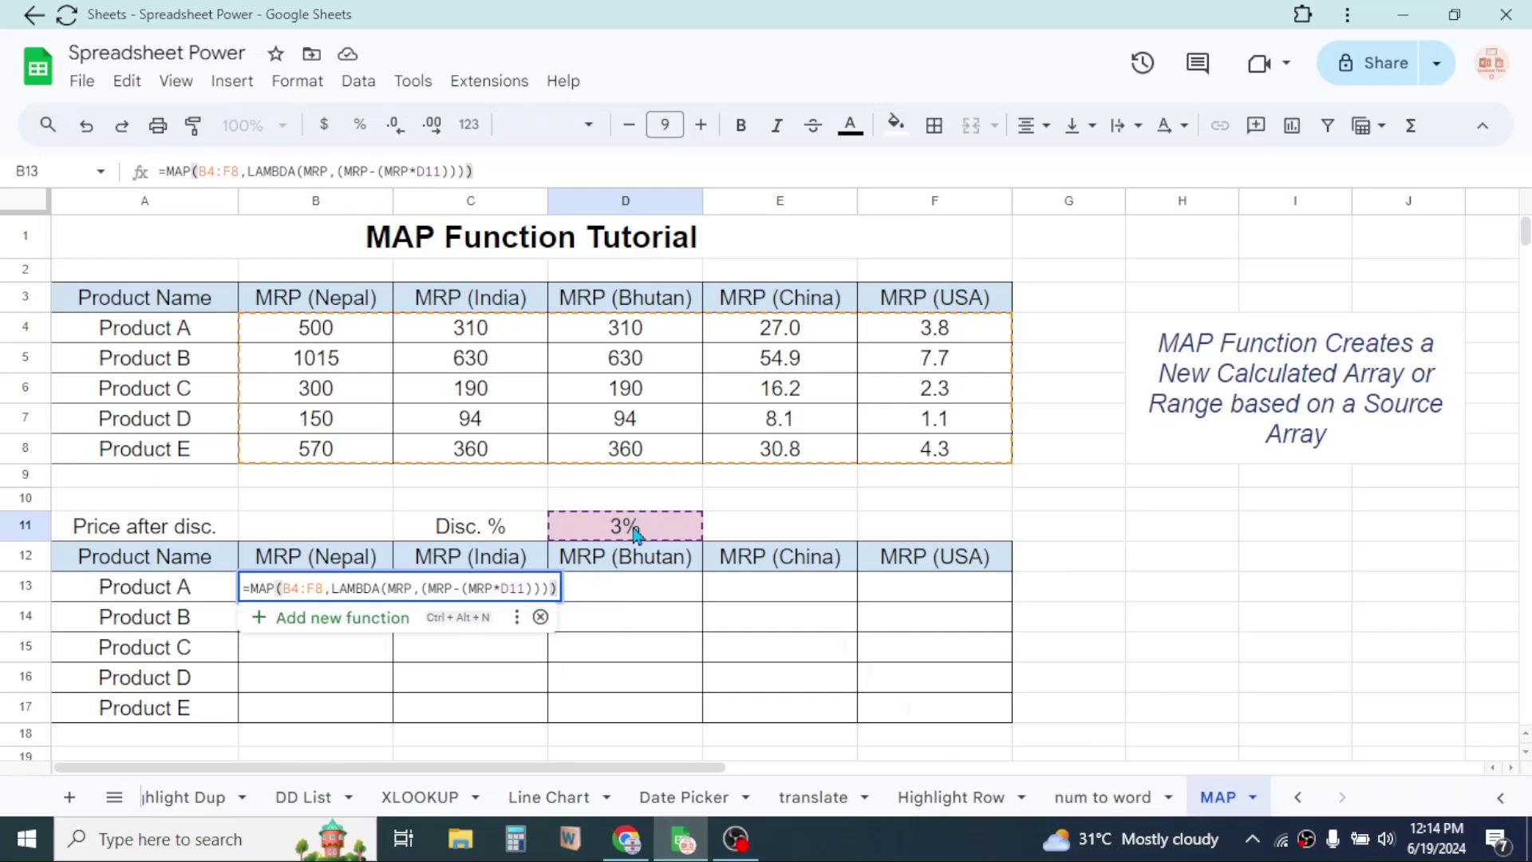
pyautogui.press('Return')
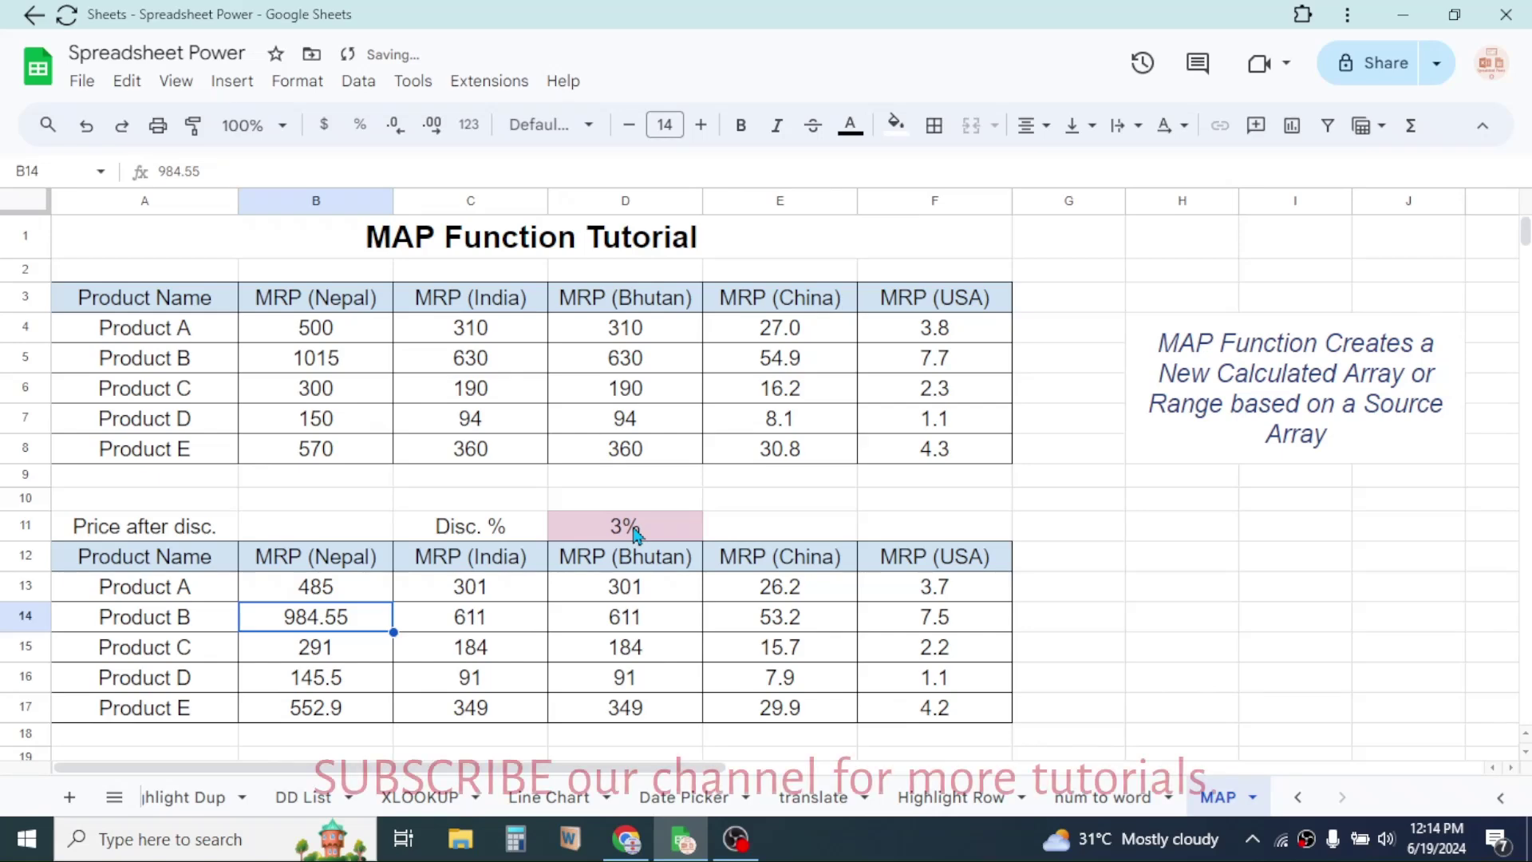
pyautogui.click(352, 593)
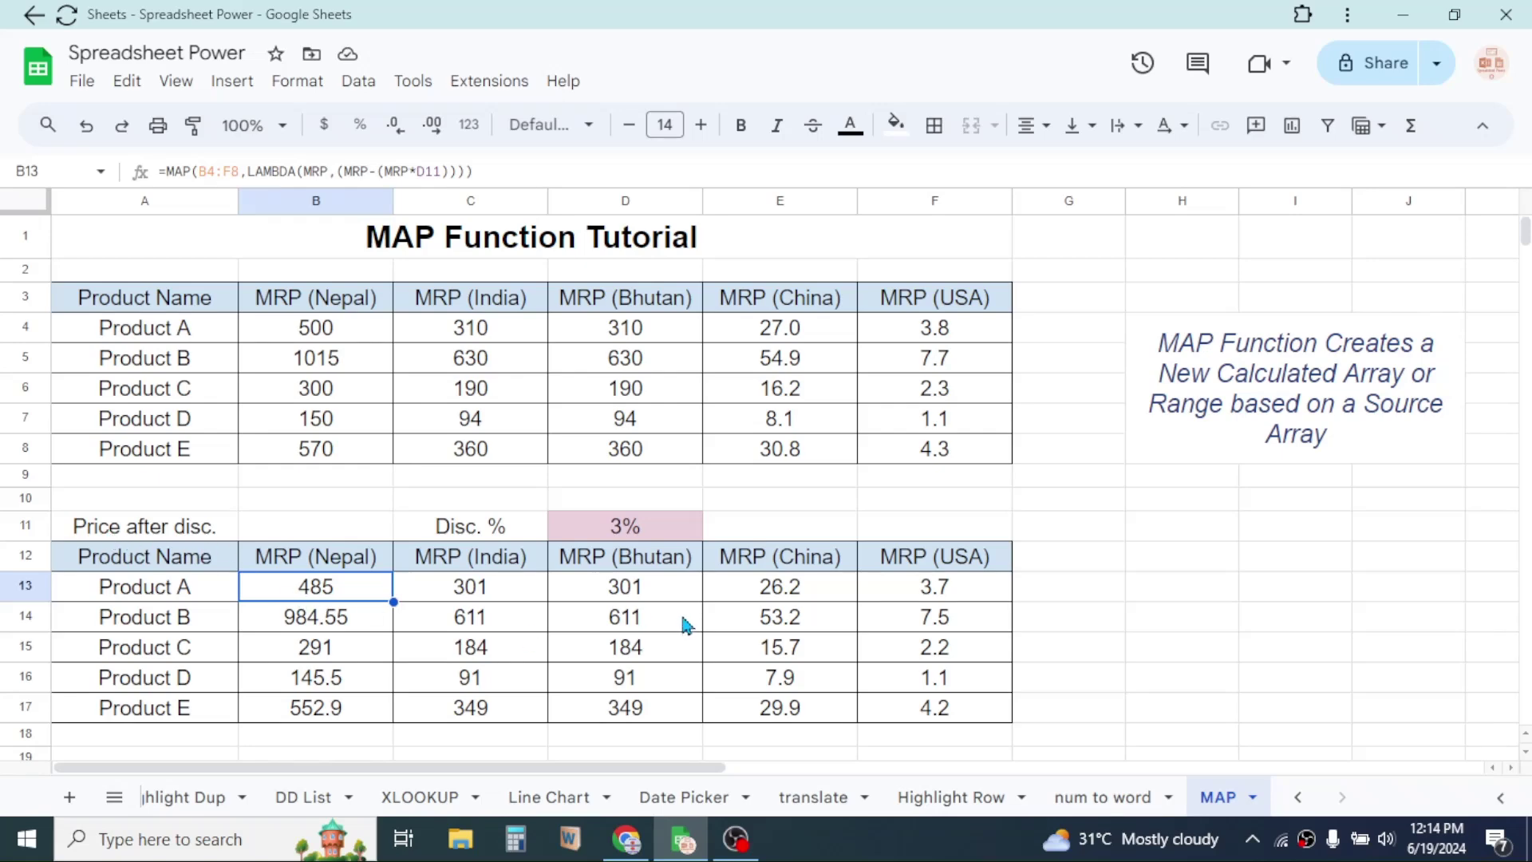
# Set the D11 discount to 5%, recalculating Product A Nepal to 475.
pyautogui.click(643, 531)
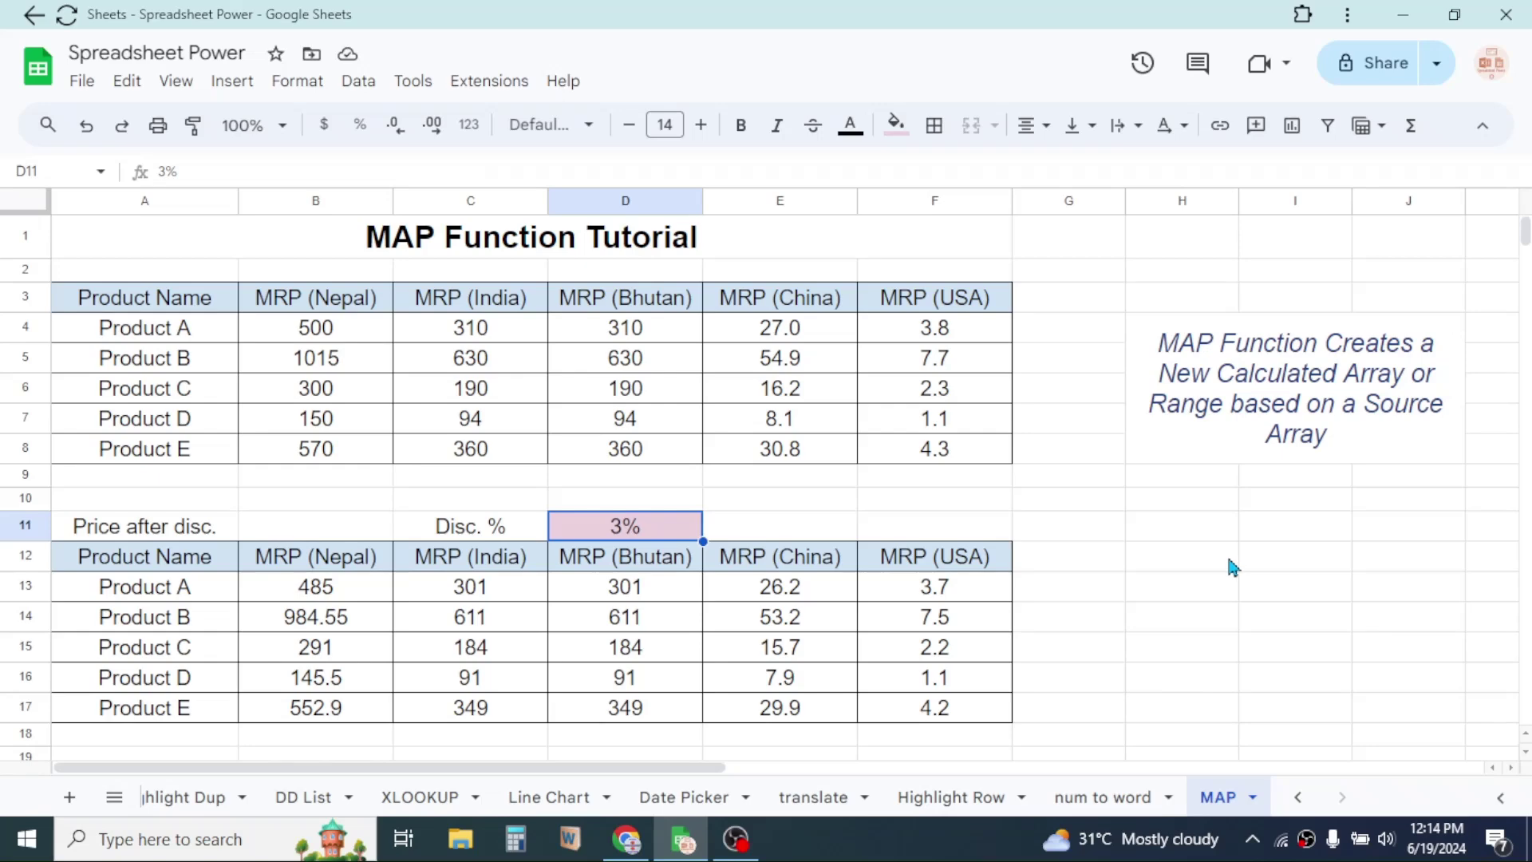
pyautogui.write('5')
pyautogui.press('Return')
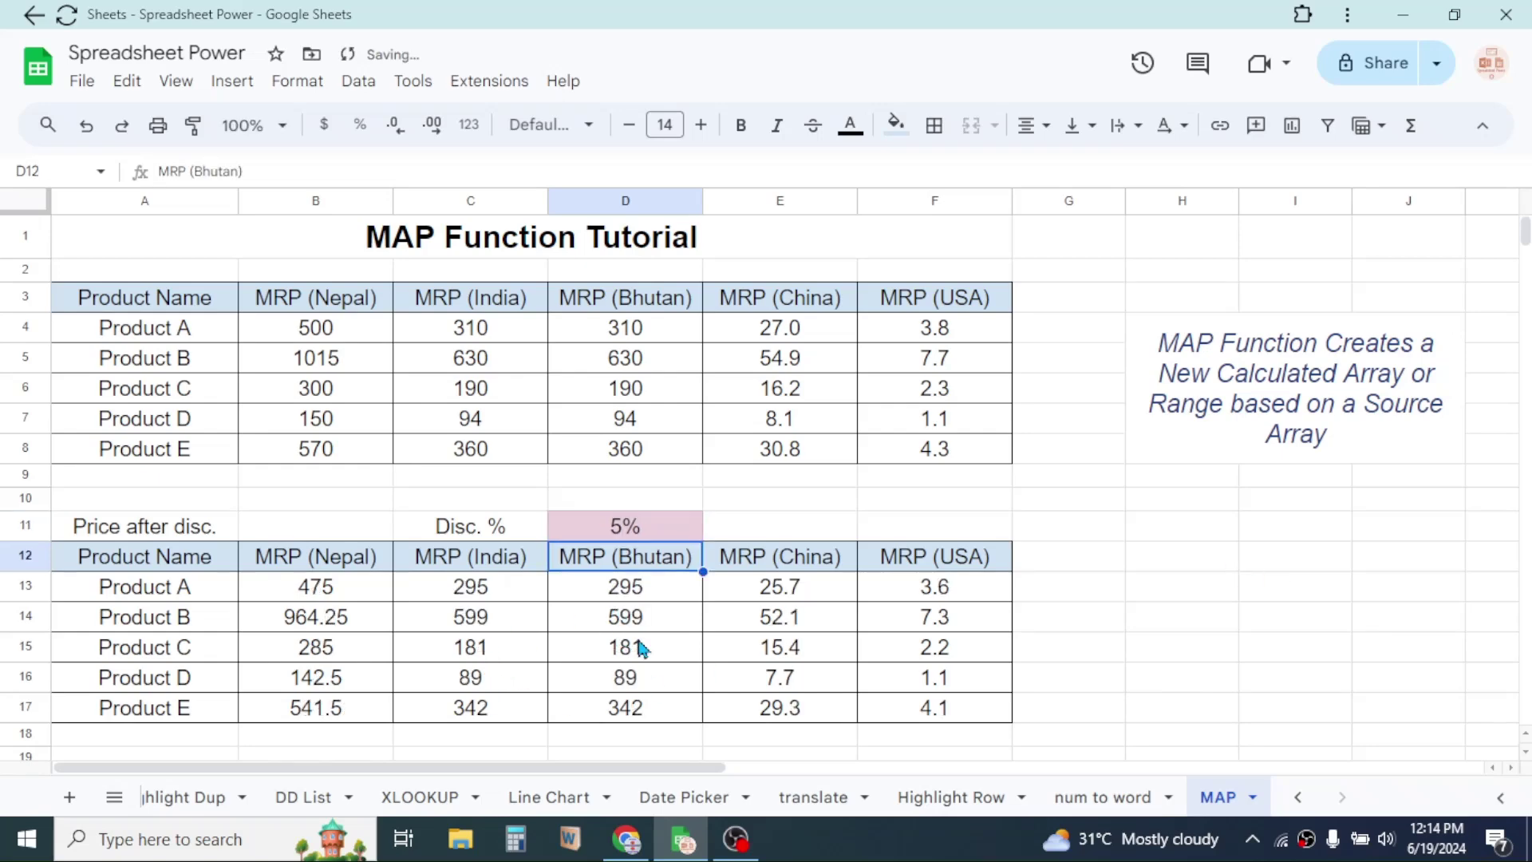
pyautogui.click(1186, 566)
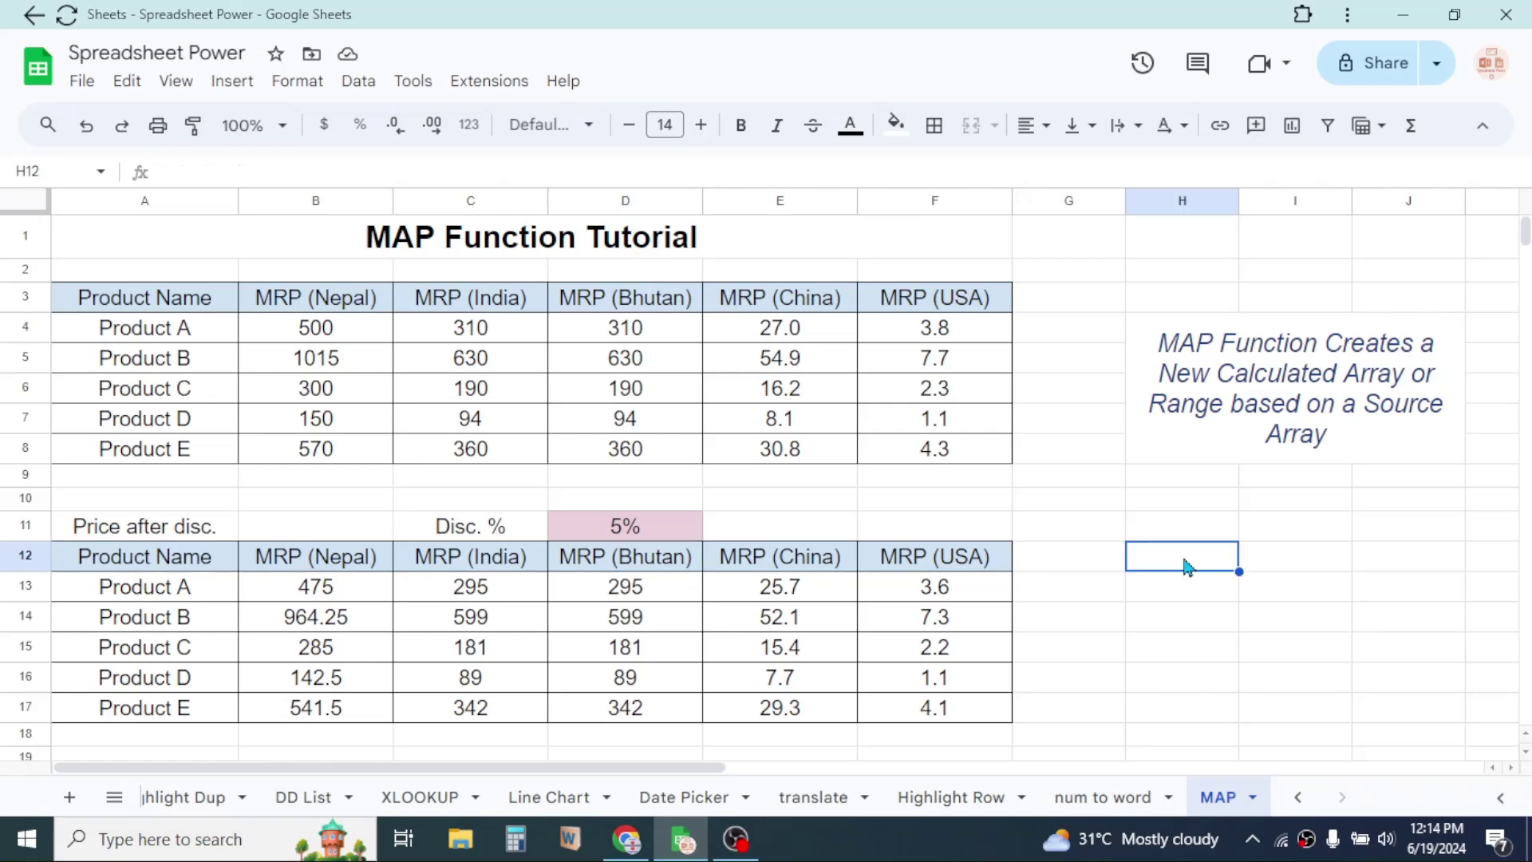